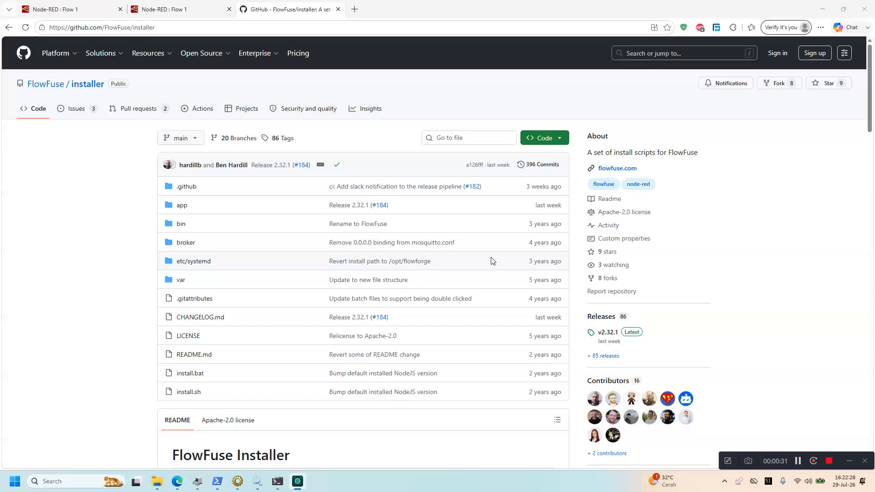
Search the web for 'flow fuse installer'
scroll(491, 261, "down", 3)
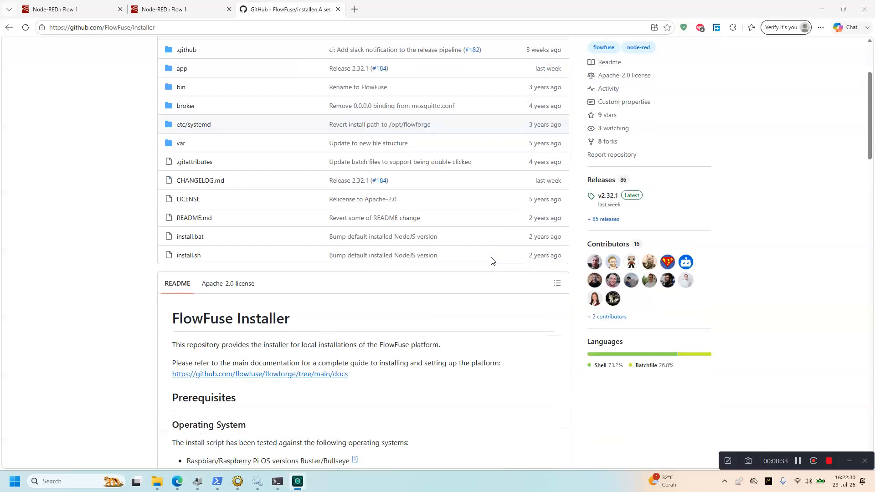
scroll(491, 260, "up", 3)
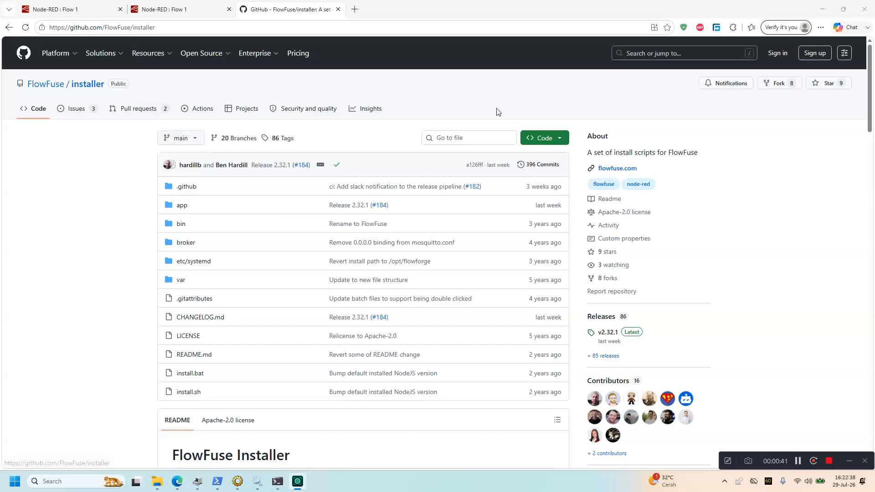
scroll(547, 213, "down", 1)
scroll(547, 213, "down", 1)
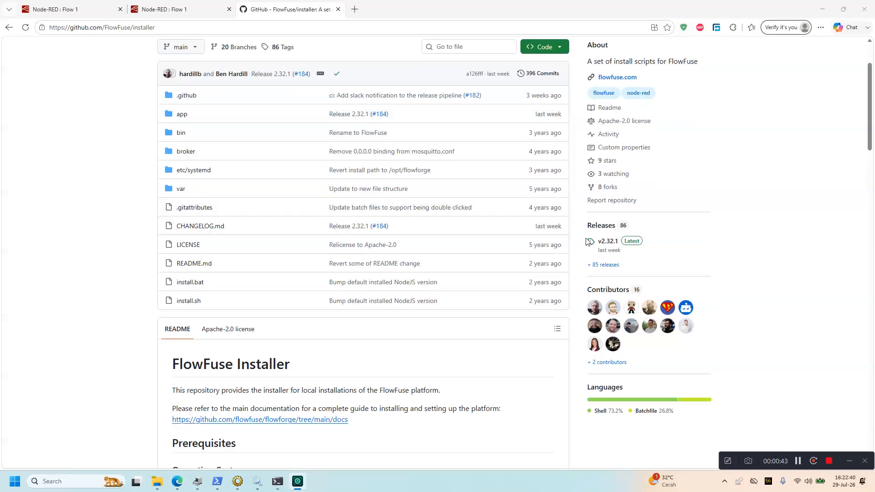
scroll(568, 211, "up", 2)
left_click(176, 27)
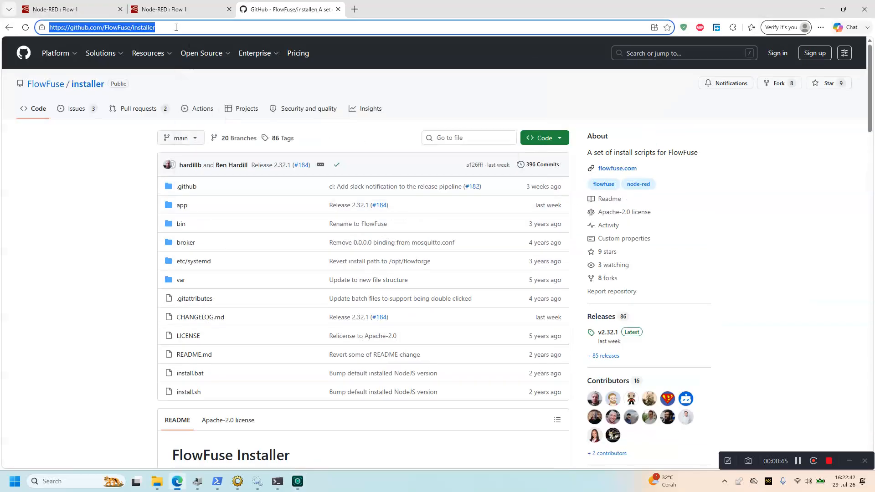
type("flow fuse ")
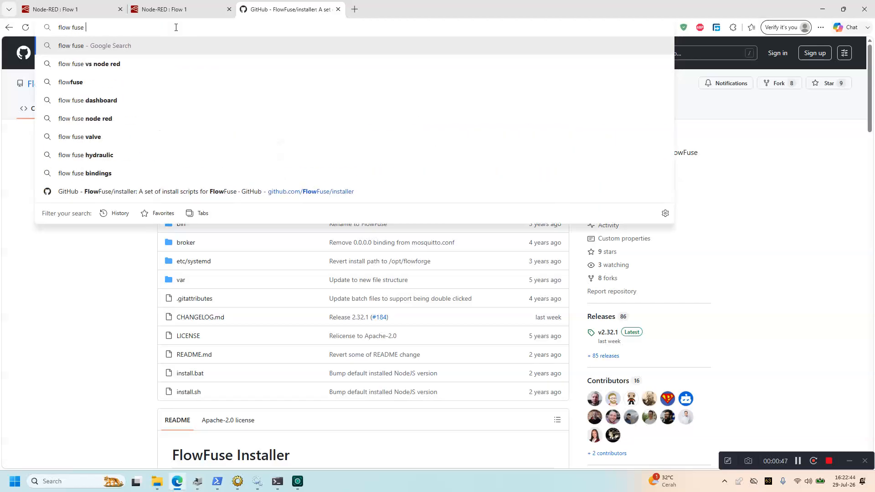
type("installer")
key("Return")
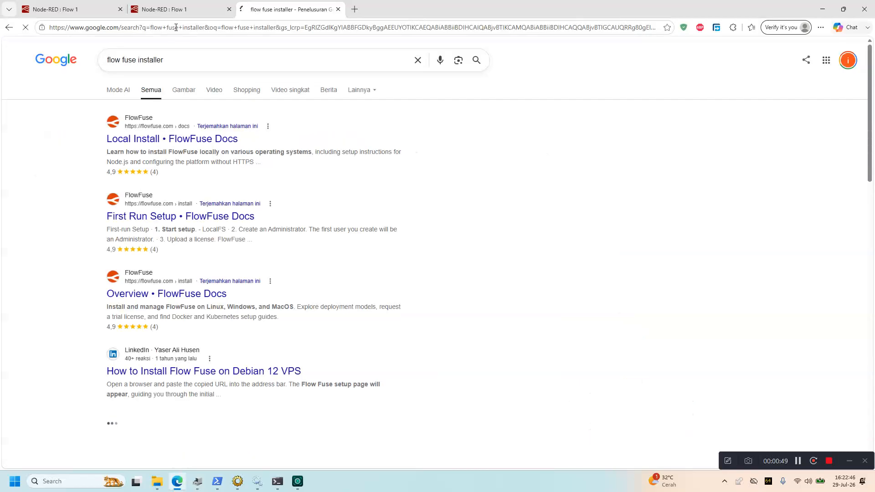
Refine the search to 'flowfuse installer github' and open the FlowFuse installer repository
left_click(176, 64)
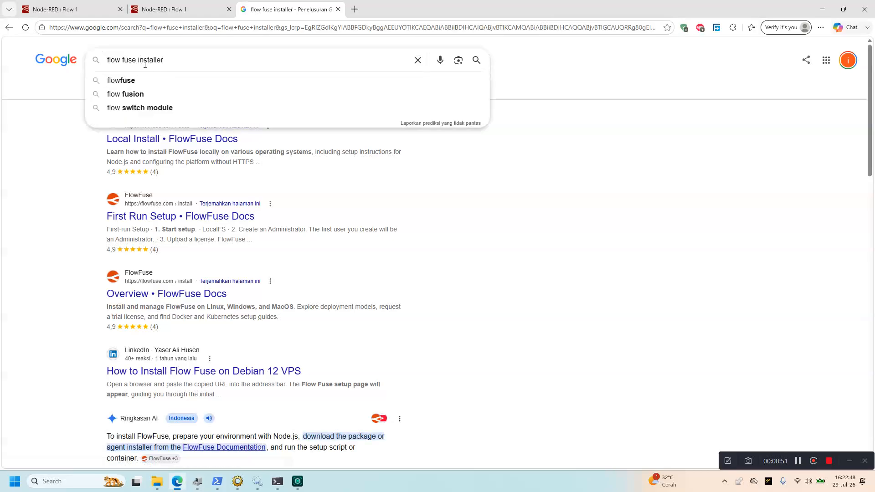
left_click(124, 60)
key("BackSpace")
key("Return")
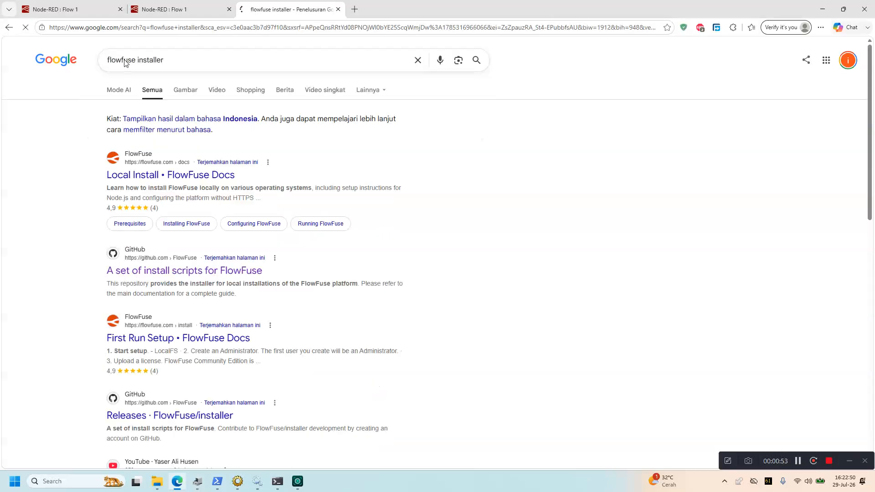
left_click(211, 63)
type("github")
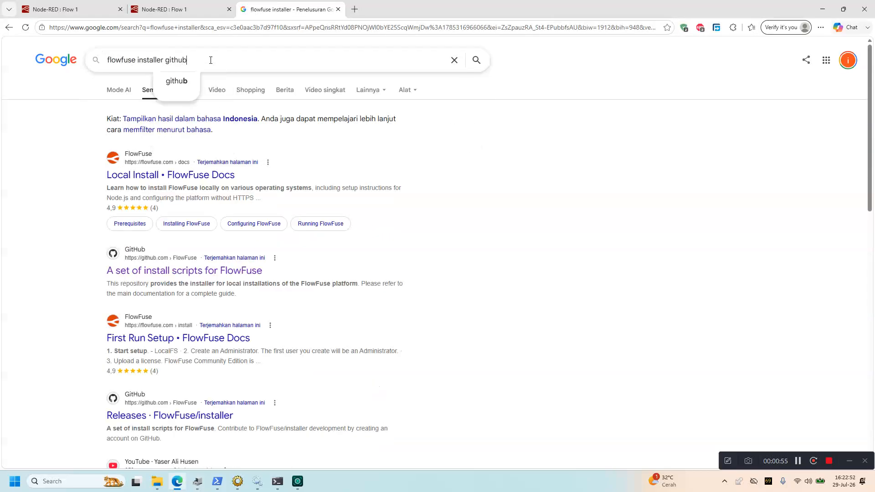
key("Return")
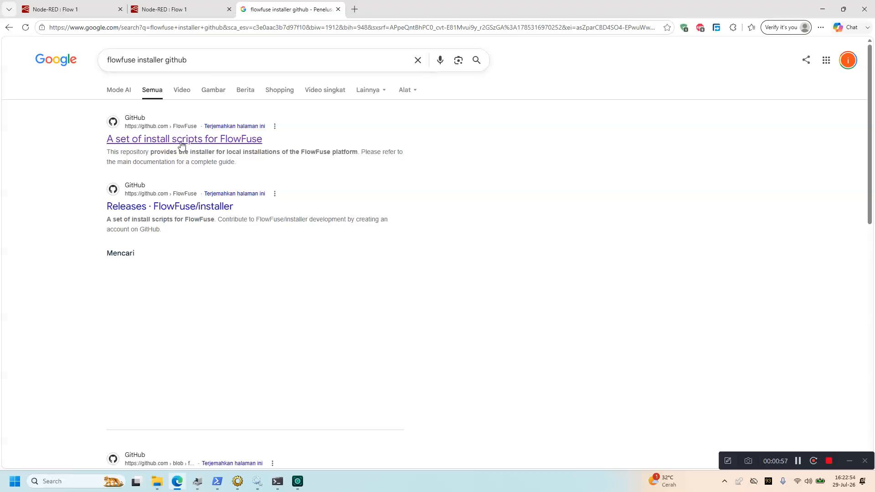
left_click(165, 135)
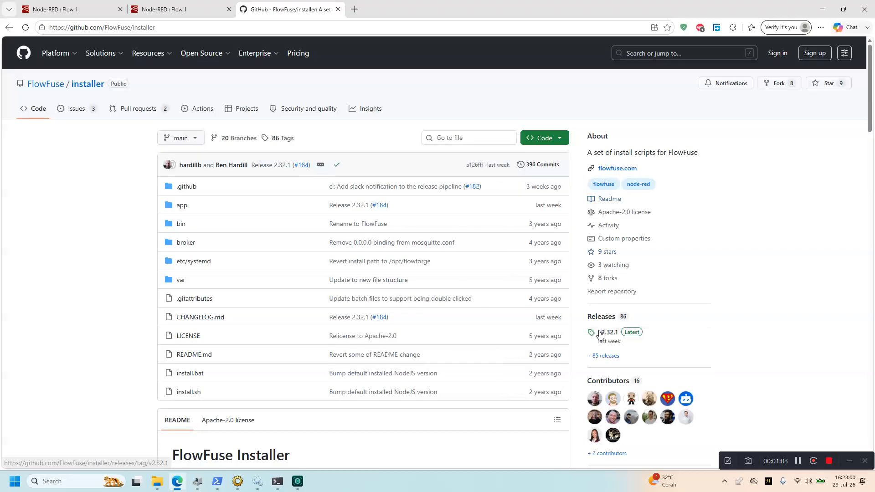
Open the v2.32.1 release and download flowforge-installer.zip from its Assets
left_click(608, 336)
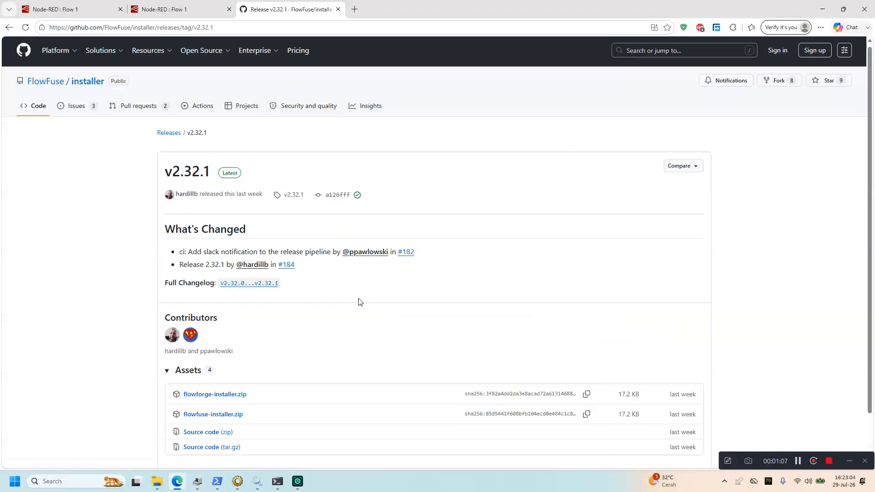
scroll(360, 299, "down", 1)
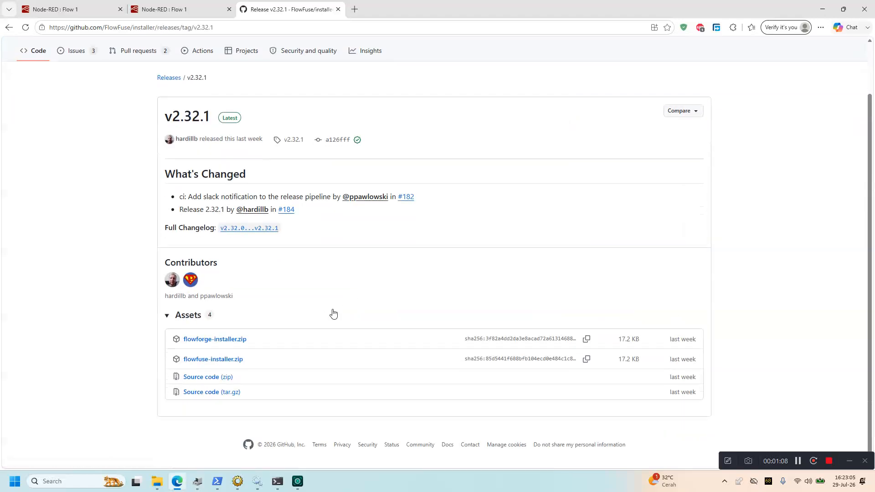
left_click(241, 343)
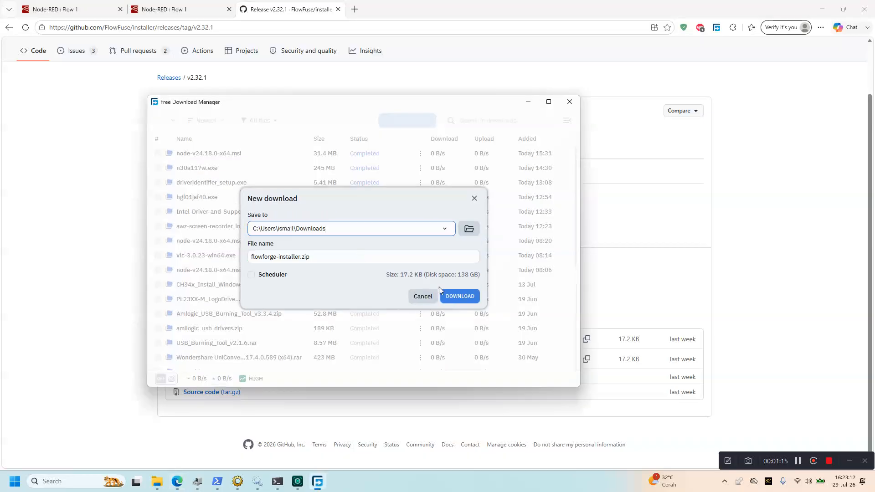
Save flowforge-installer.zip to Downloads, show it in its folder, and minimize Free Download Manager
left_click(458, 297)
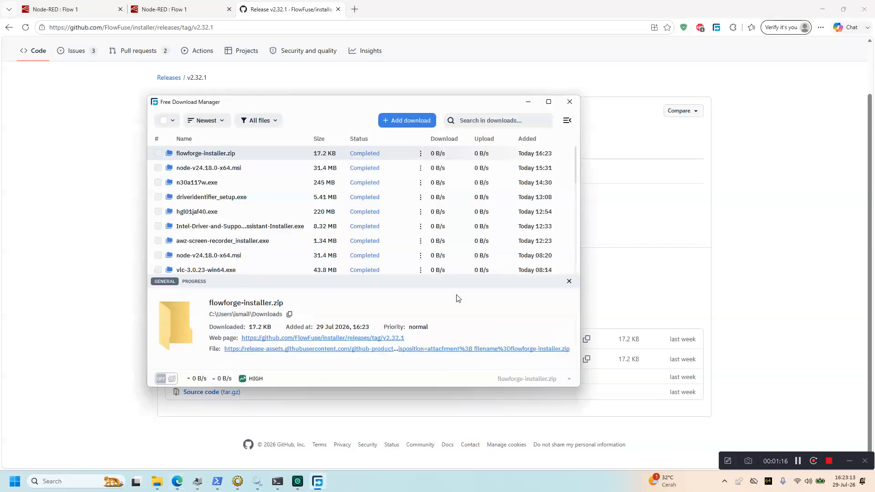
left_click(169, 154)
left_click_drag(277, 105, 499, 101)
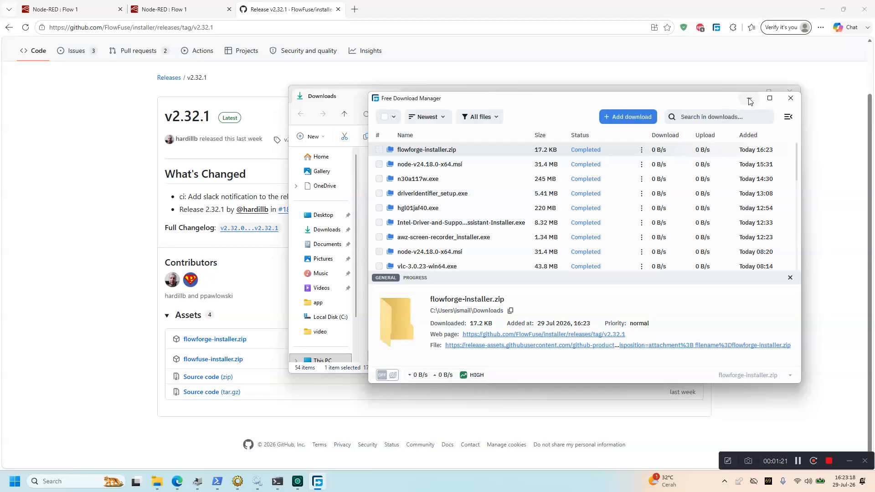
left_click(749, 98)
Browse into the zip's flowforge-installer folder in 7-Zip File Manager, then start a new browser tab
right_click(415, 359)
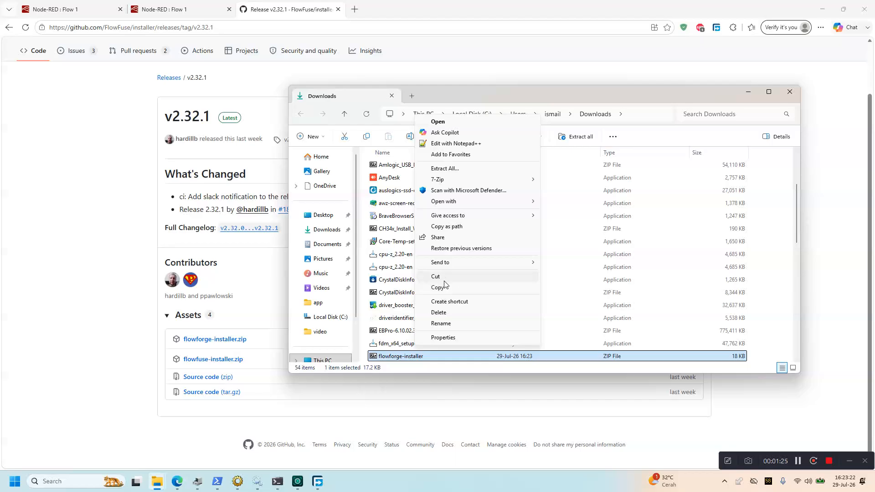
double_click(410, 356)
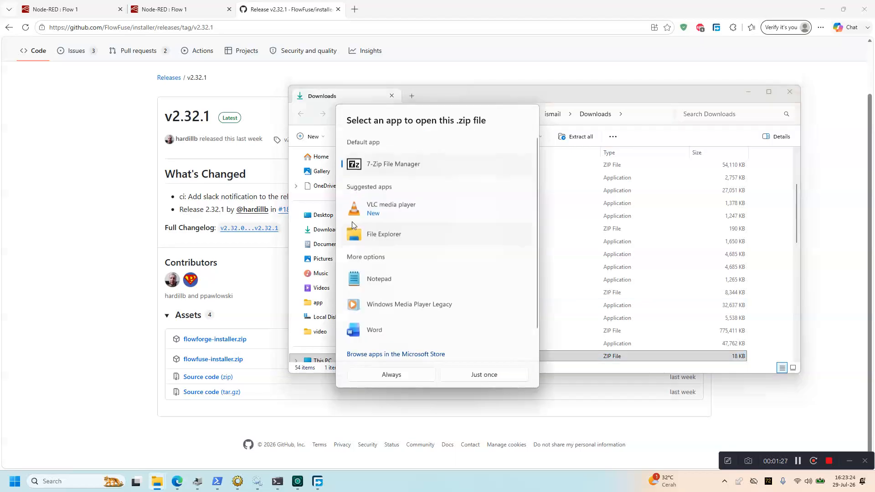
left_click(420, 375)
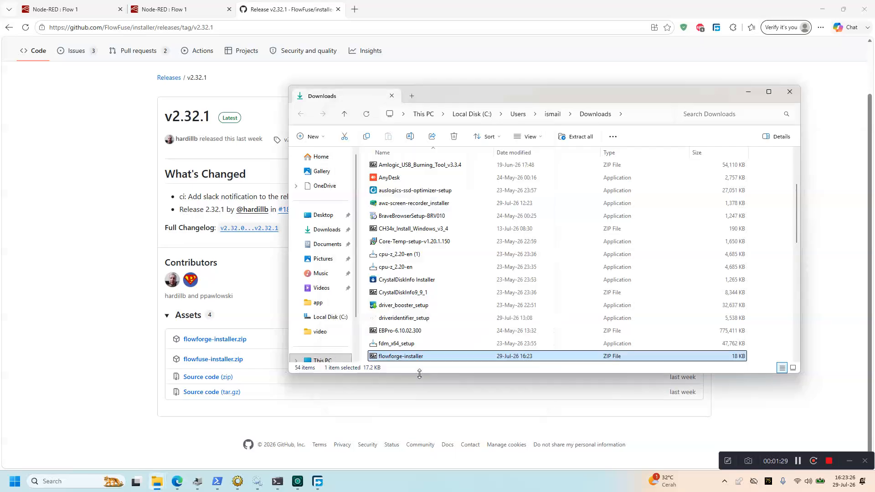
left_click(358, 138)
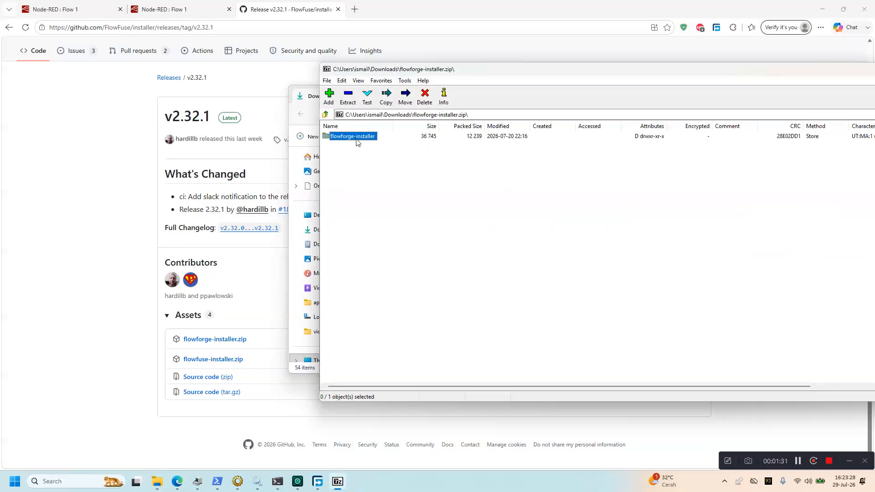
double_click(358, 137)
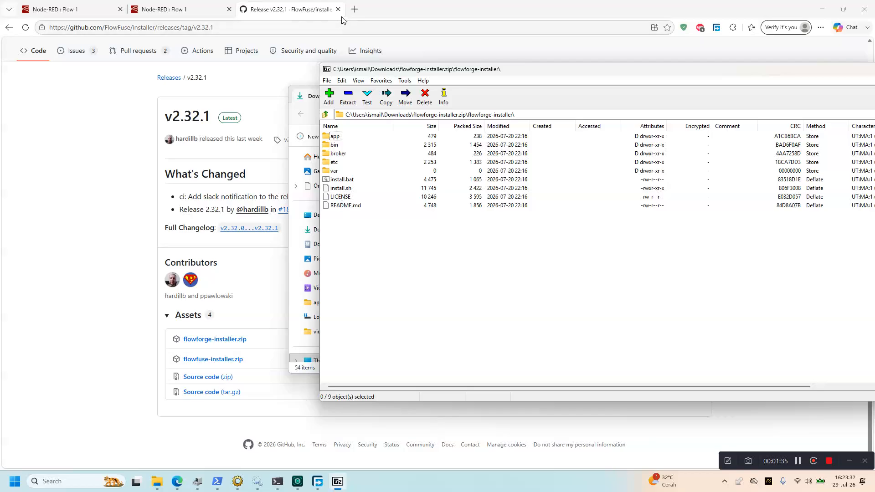
left_click(355, 9)
Google 'install flowforge', then go back to the FlowFuse/installer repository's Code page on GitHub
type("inst")
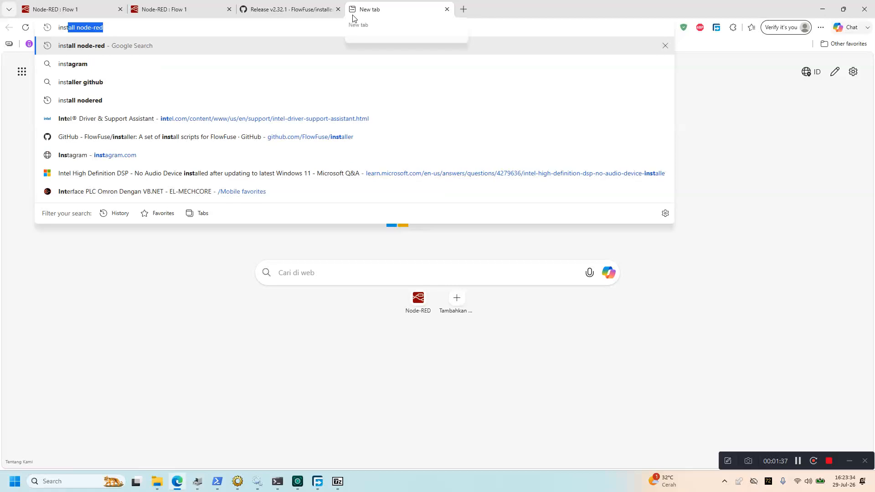
type("all flowforge")
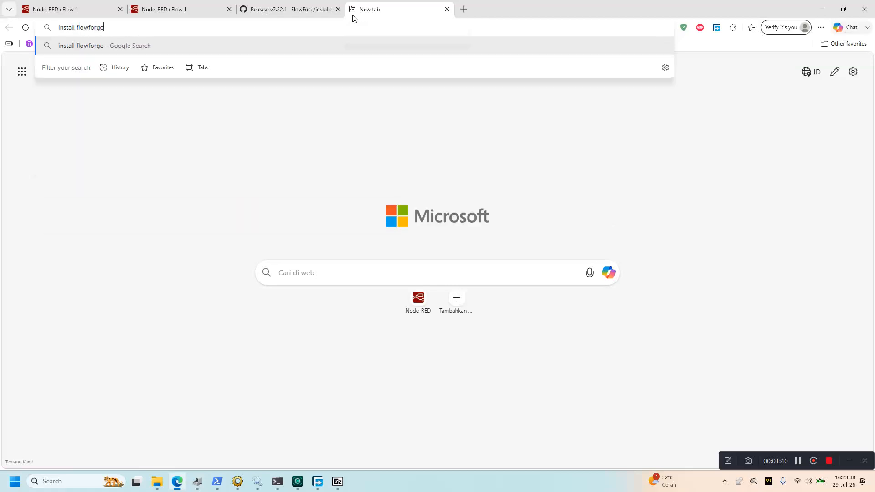
key("Return")
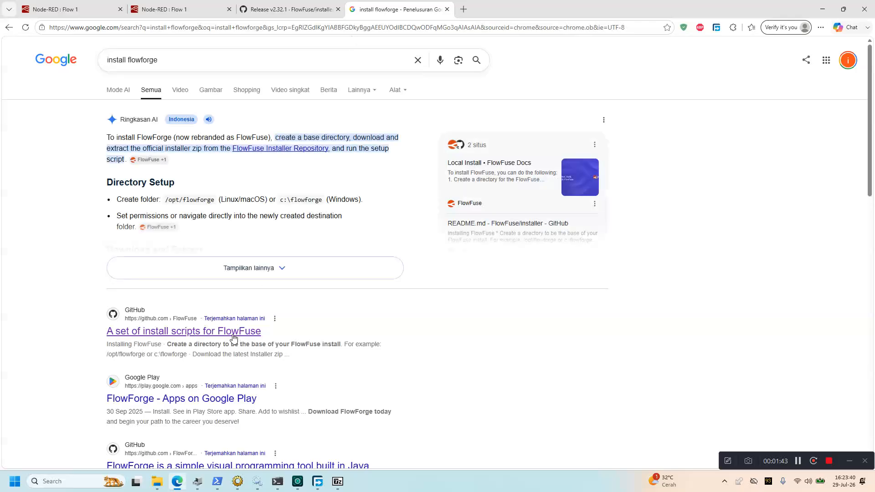
left_click(286, 10)
left_click(35, 50)
Copy the c:\flowforge path from the Windows mkdir line under Installing FlowFuse
scroll(175, 275, "down", 8)
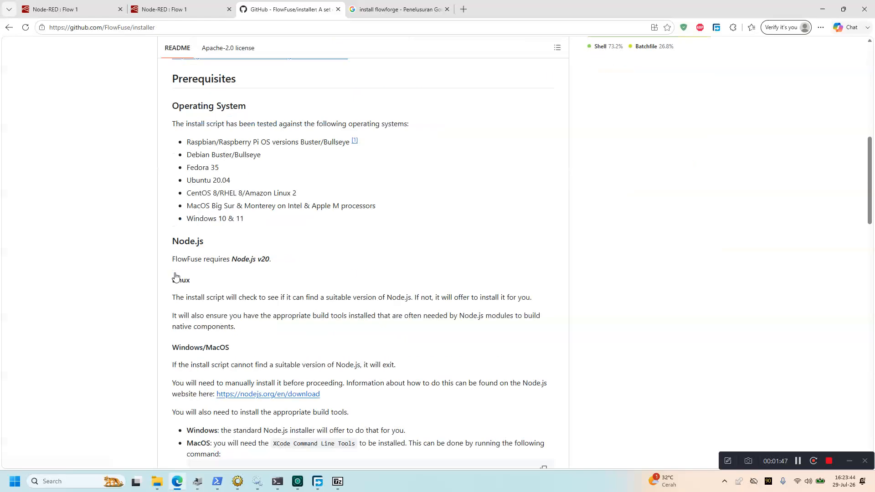
scroll(176, 276, "down", 15)
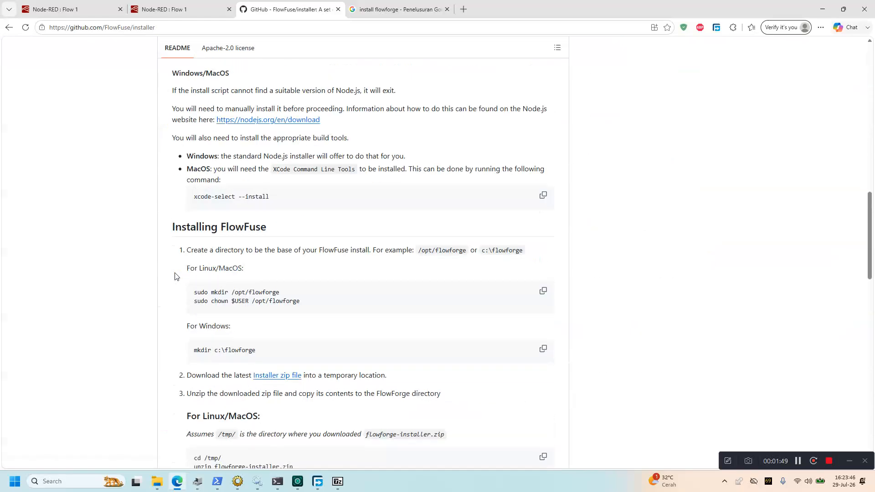
scroll(176, 276, "down", 2)
scroll(254, 234, "down", 2)
scroll(266, 241, "up", 3)
scroll(248, 238, "down", 3)
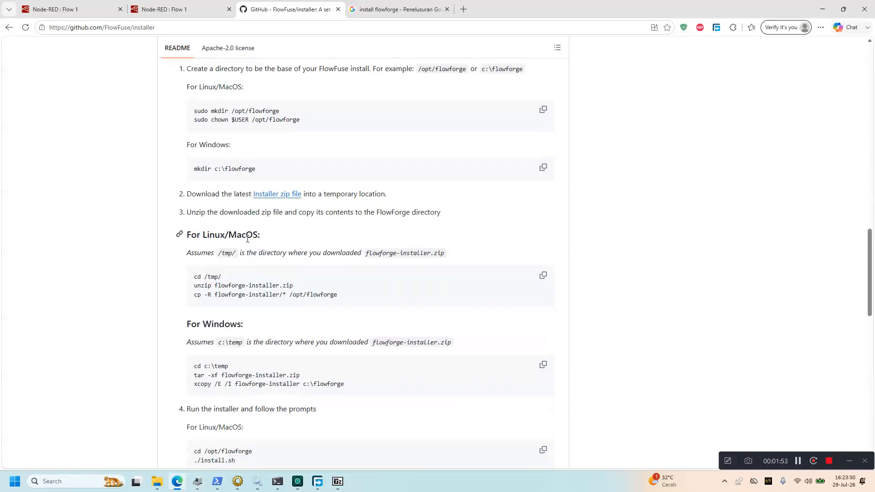
left_click_drag(259, 172, 224, 169)
right_click(230, 171)
left_click(253, 178)
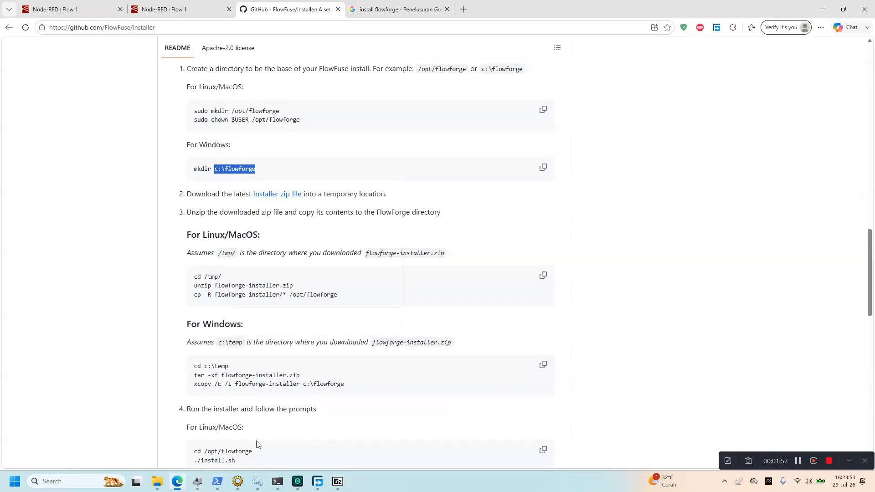
Cut the flowforge-installer zip from Downloads and open Local Disk (C:)
mouse_move(157, 479)
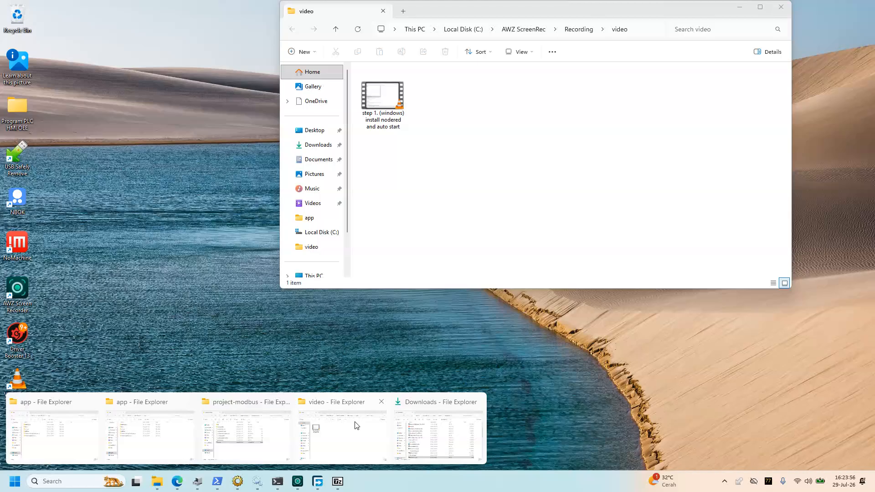
left_click(423, 420)
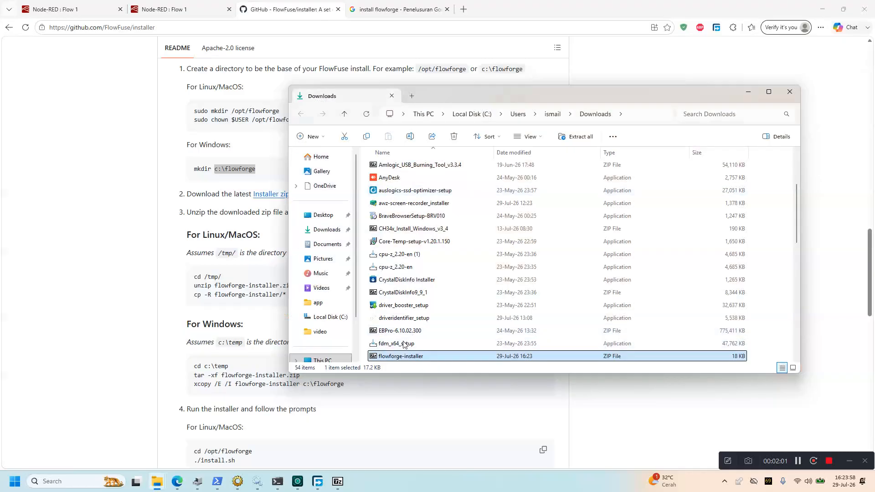
right_click(403, 357)
left_click(426, 279)
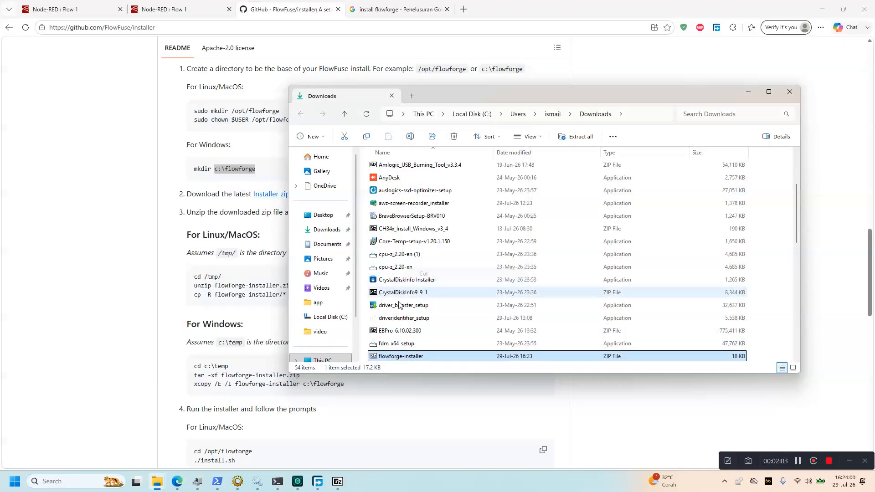
left_click(337, 359)
double_click(405, 172)
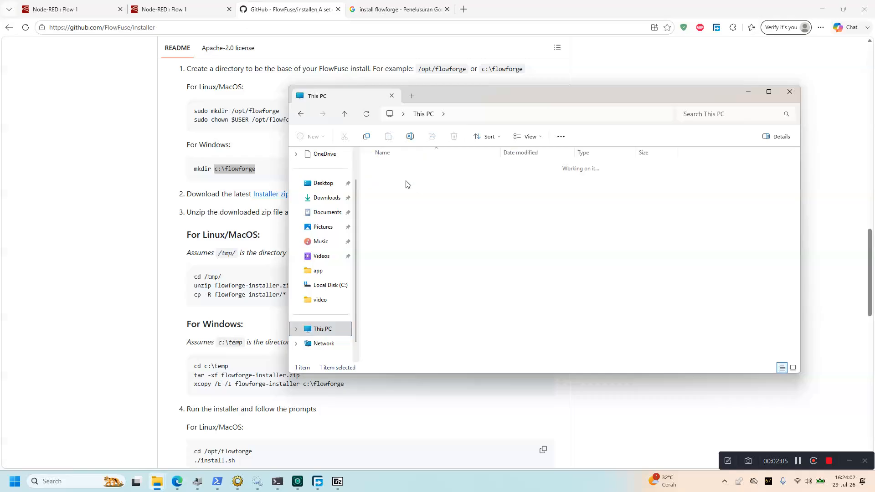
Create a flowforge folder on C: and move the zip into it, closing 7-Zip to release it
right_click(703, 298)
mouse_move(732, 405)
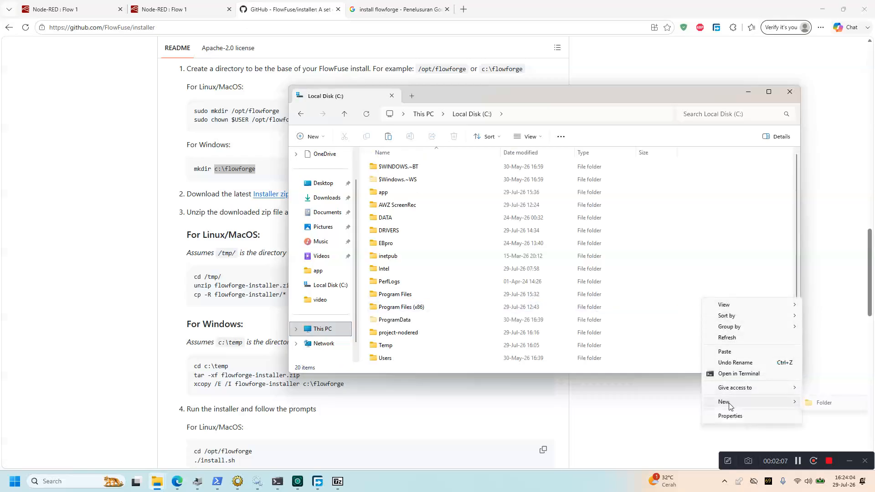
left_click(816, 404)
type("flowforge")
key("Return")
key("Return")
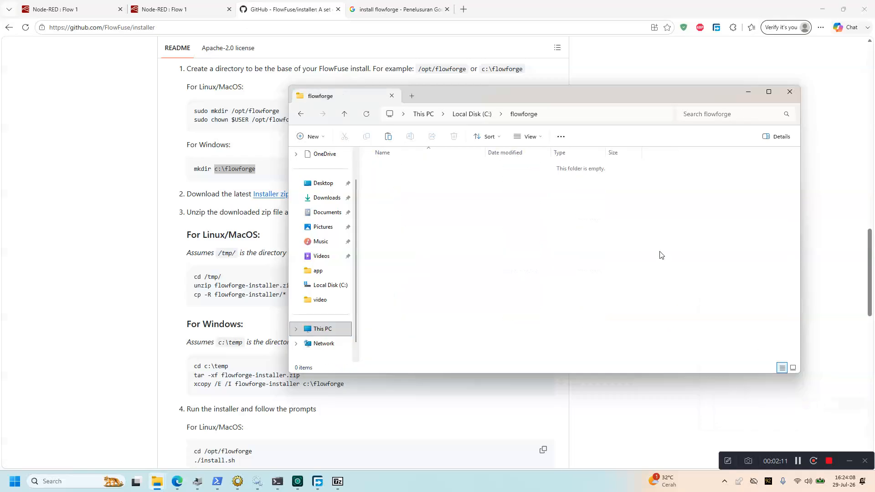
right_click(465, 226)
left_click(491, 291)
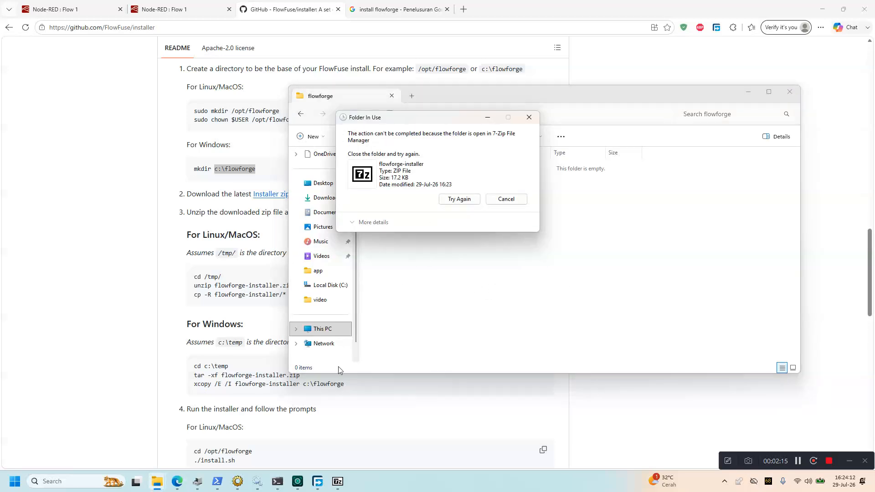
right_click(337, 482)
left_click(340, 461)
left_click(459, 199)
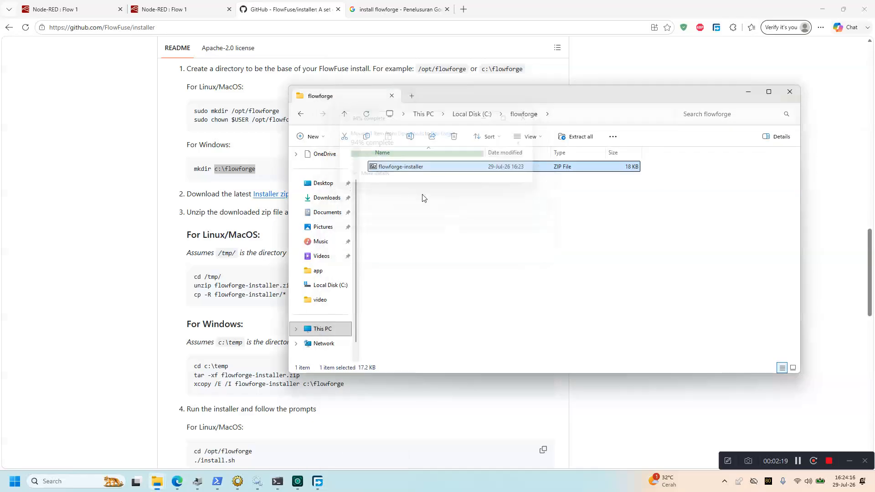
Extract the zip with 7-Zip Extract Here into C:\flowforge and open the flowforge-installer folder
right_click(403, 171)
mouse_move(456, 233)
left_click(547, 268)
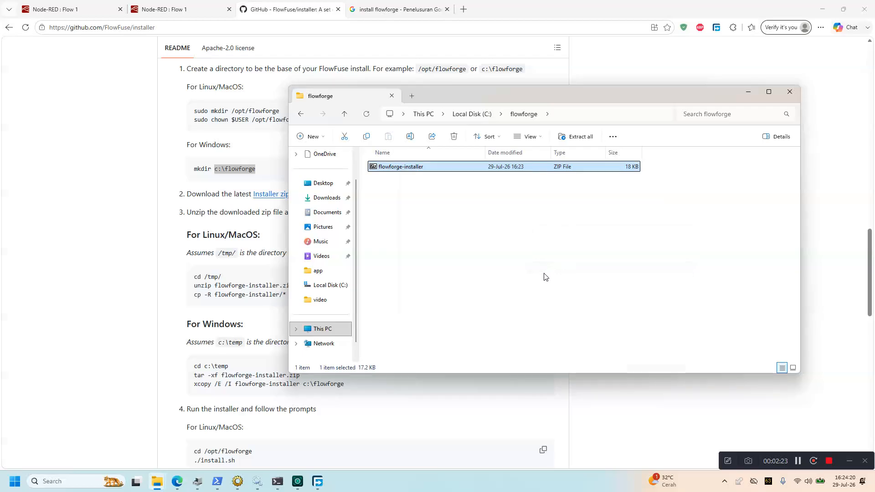
double_click(387, 167)
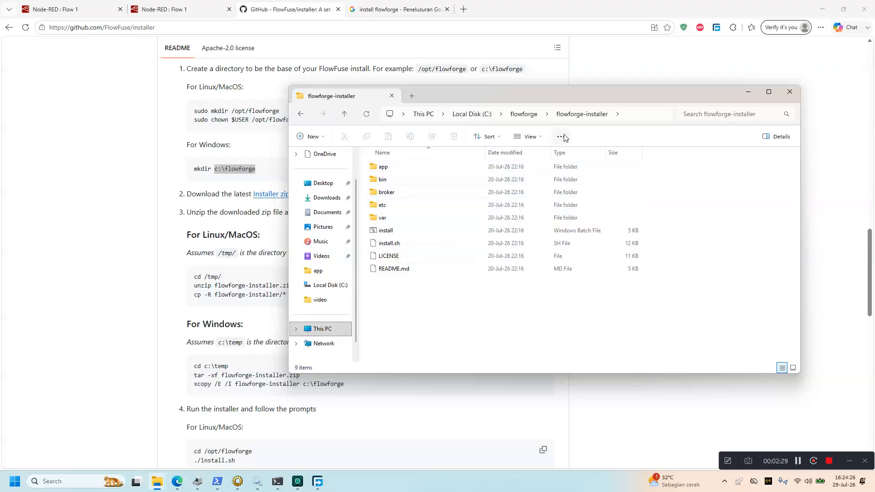
left_click_drag(565, 94, 669, 84)
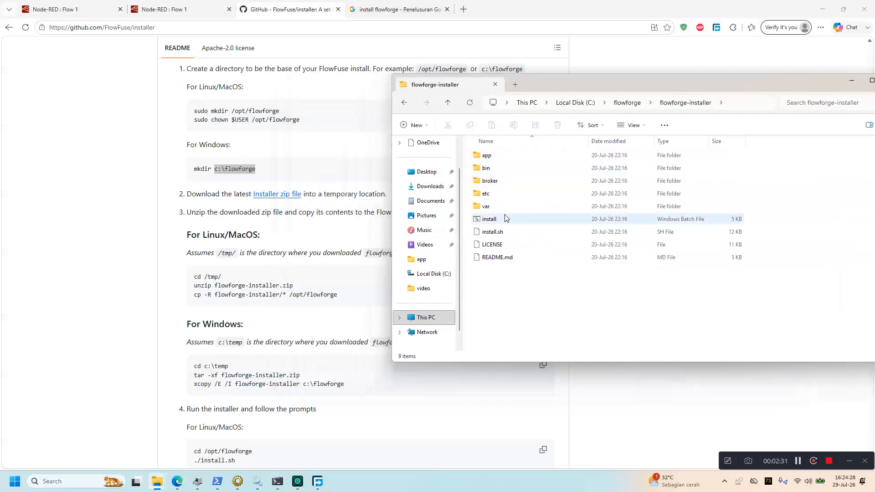
Run the install batch file in C:\flowforge\flowforge-installer to launch the FlowFuse Installer
left_click(493, 221)
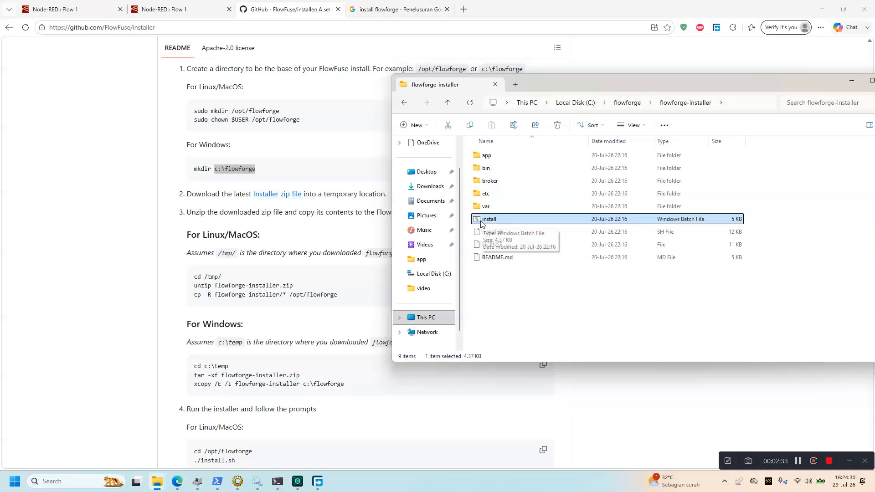
double_click(482, 223)
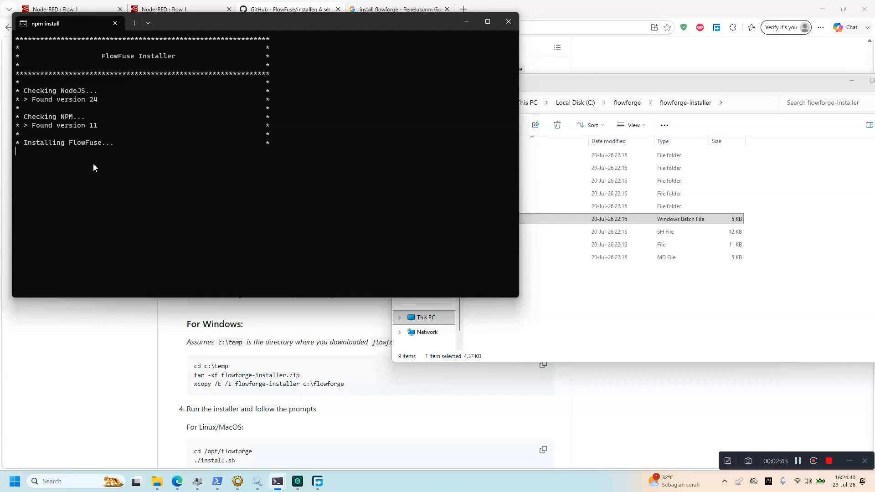
Google 'bedanya flowforge dengan flowfuse' and read the AI summary on the rename
left_click(391, 7)
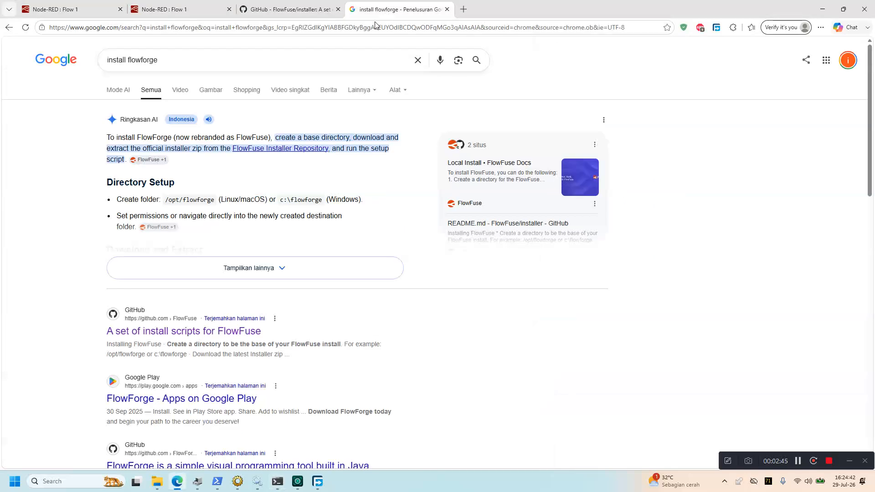
left_click(248, 31)
type("bedanya")
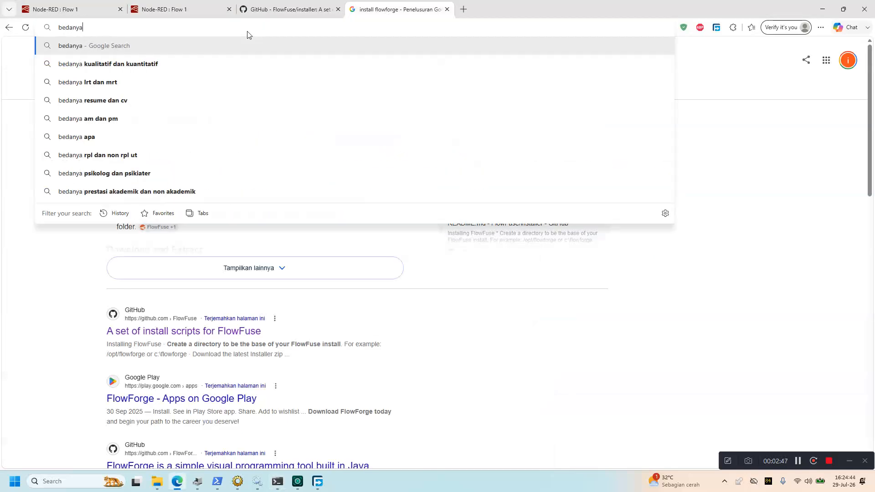
type(" flowforge ")
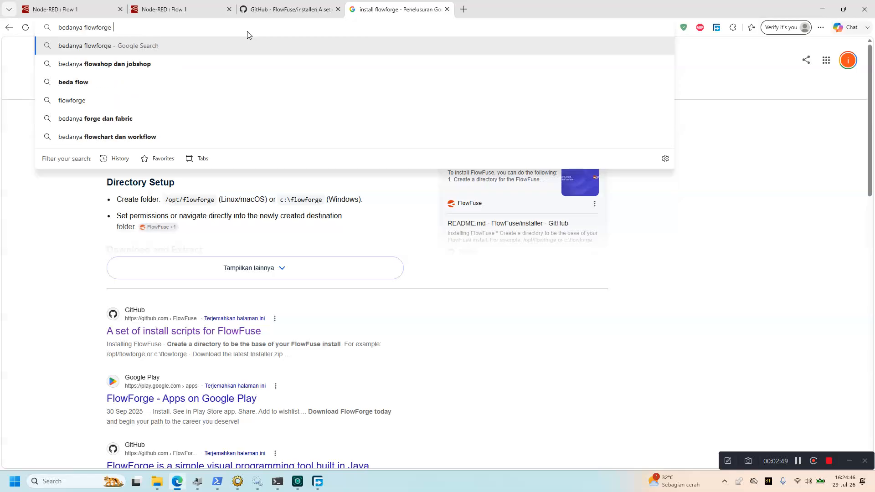
type("dengan flowfuse")
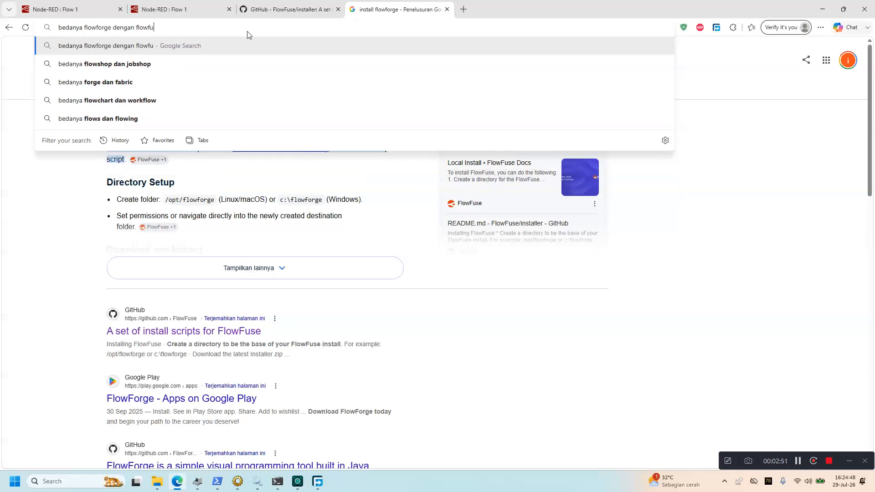
key("Return")
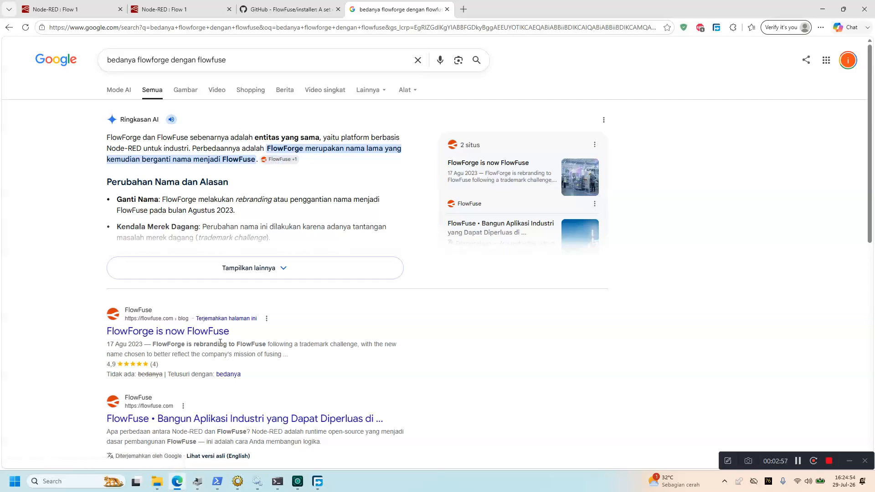
left_click_drag(254, 161, 247, 160)
left_click_drag(301, 150, 239, 159)
left_click(311, 160)
Return to the running installer console from the taskbar
key("ctrl+shift+Tab")
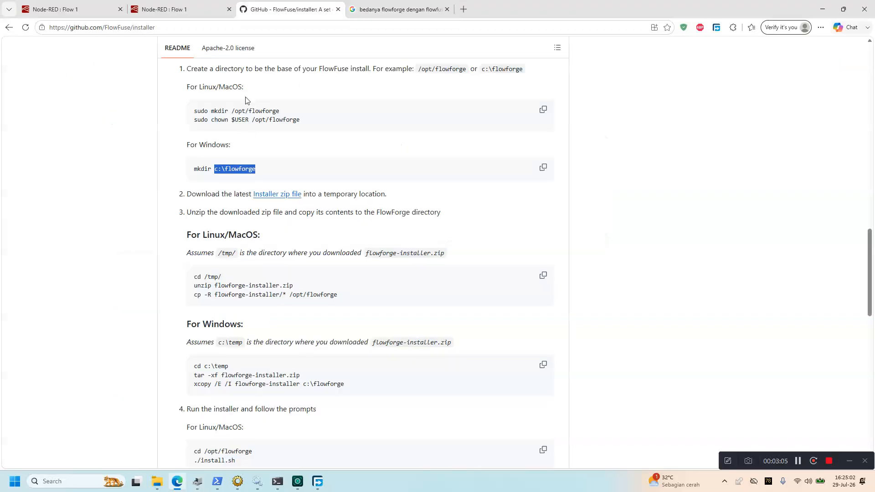
left_click(317, 482)
left_click(318, 482)
mouse_move(279, 484)
left_click(301, 449)
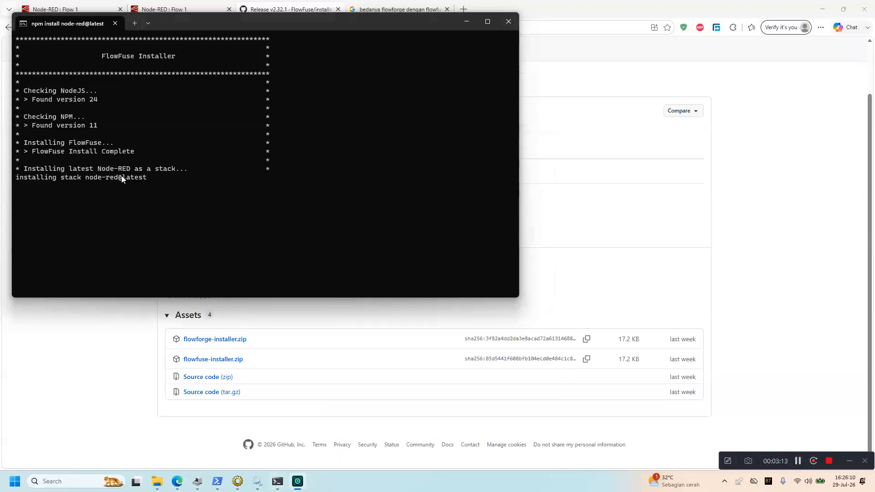
Read the installer output through Node-RED stack completion and the bin\flowfuse.bat note, then close the console
left_click_drag(97, 145, 84, 147)
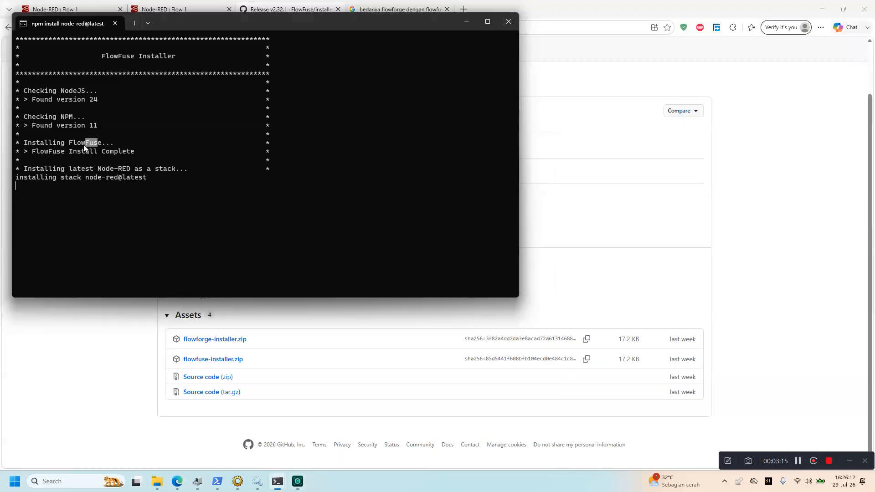
left_click_drag(33, 169, 87, 172)
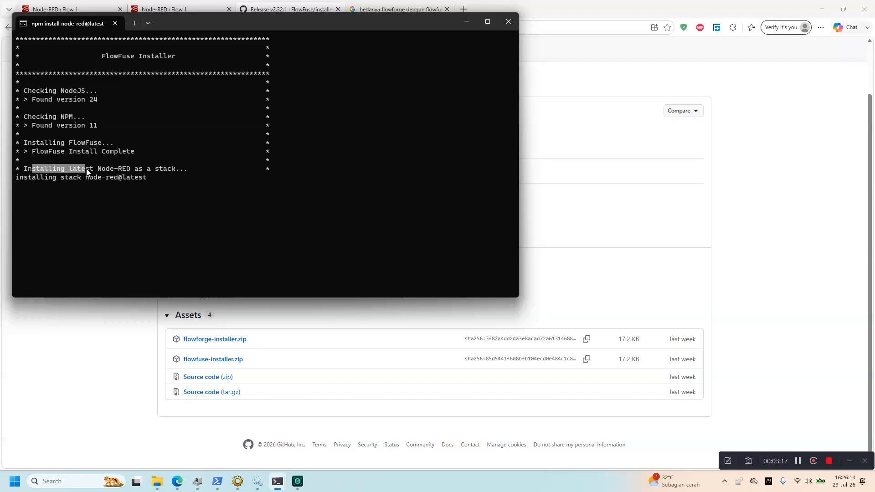
left_click(133, 176)
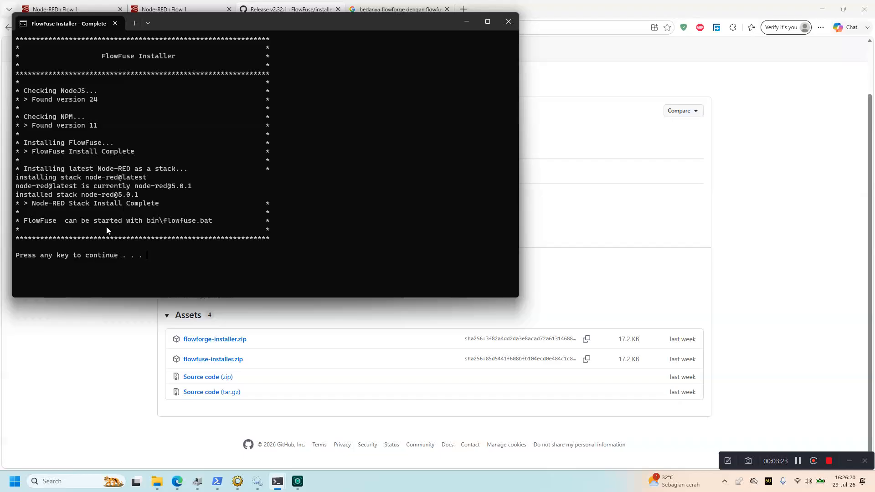
left_click_drag(118, 223, 173, 221)
left_click(178, 222)
key("Return")
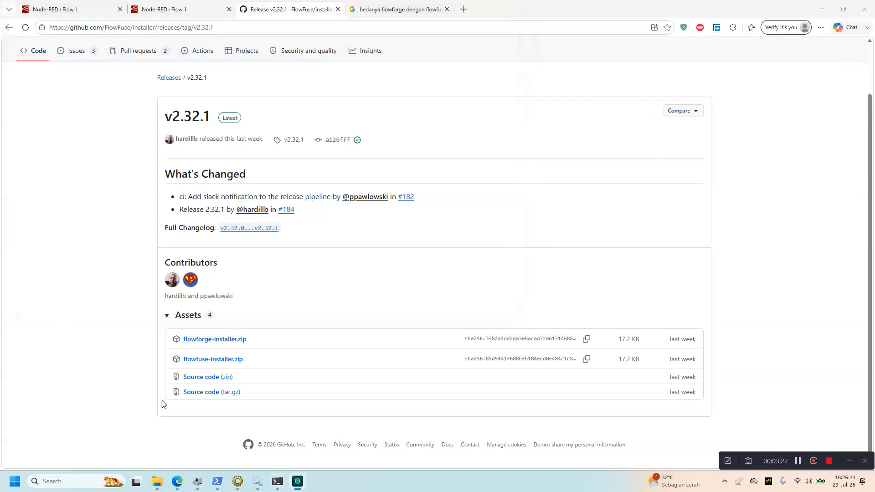
mouse_move(165, 489)
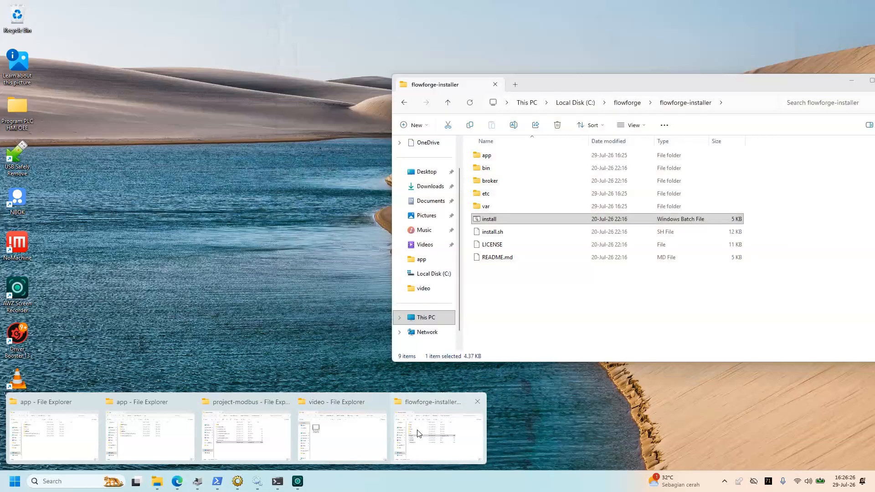
left_click(418, 434)
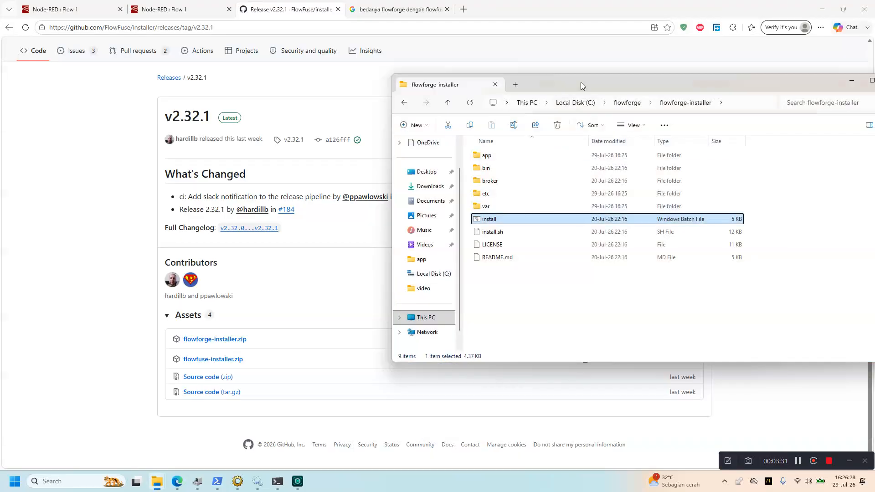
left_click_drag(581, 86, 458, 122)
double_click(375, 202)
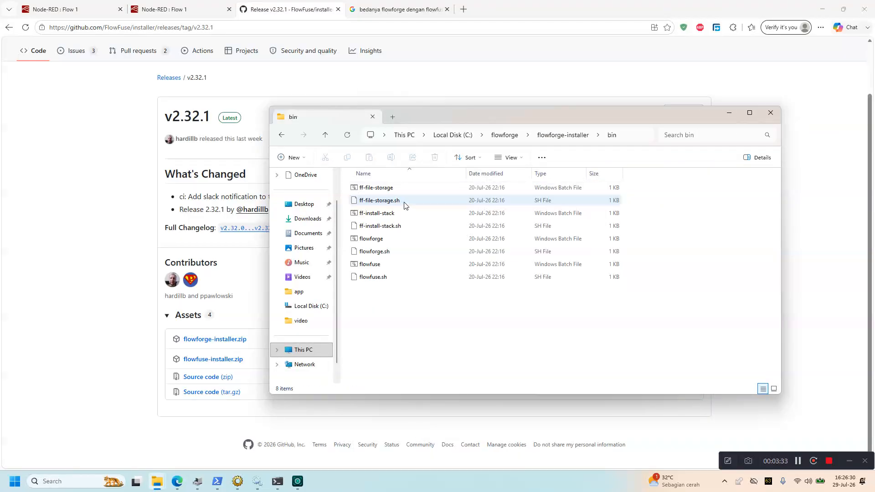
double_click(374, 241)
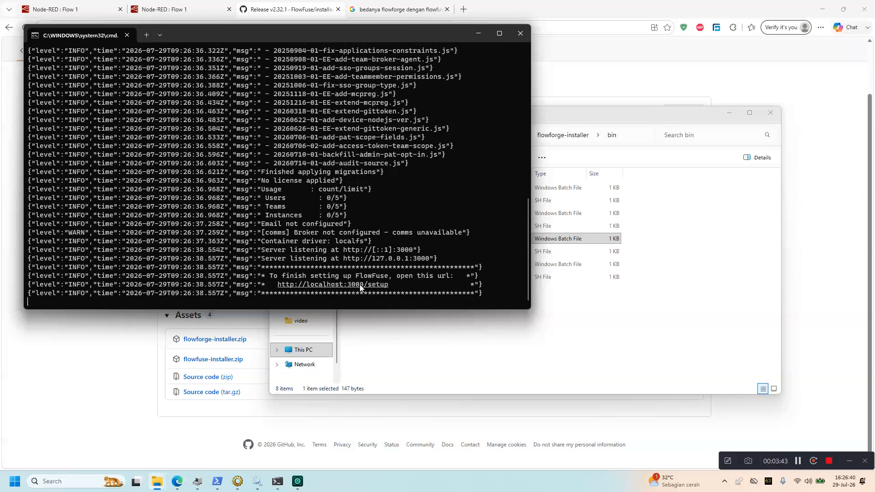
left_click(520, 33)
double_click(385, 264)
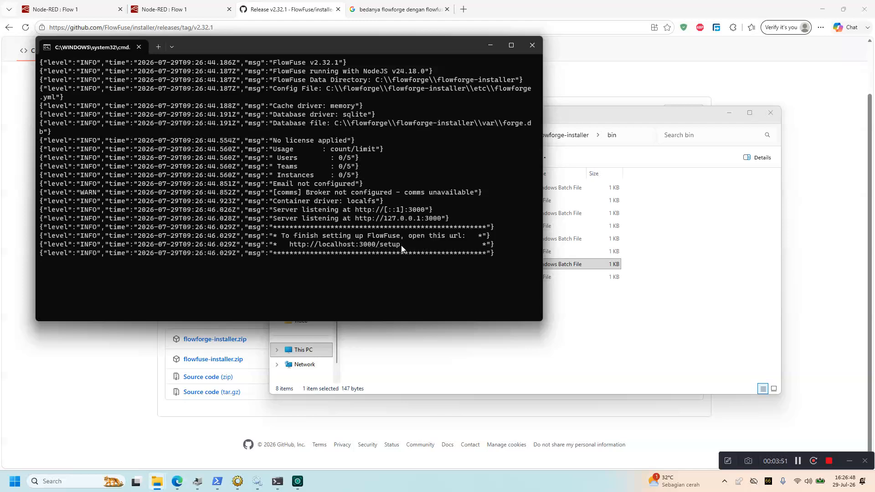
left_click_drag(403, 246, 291, 246)
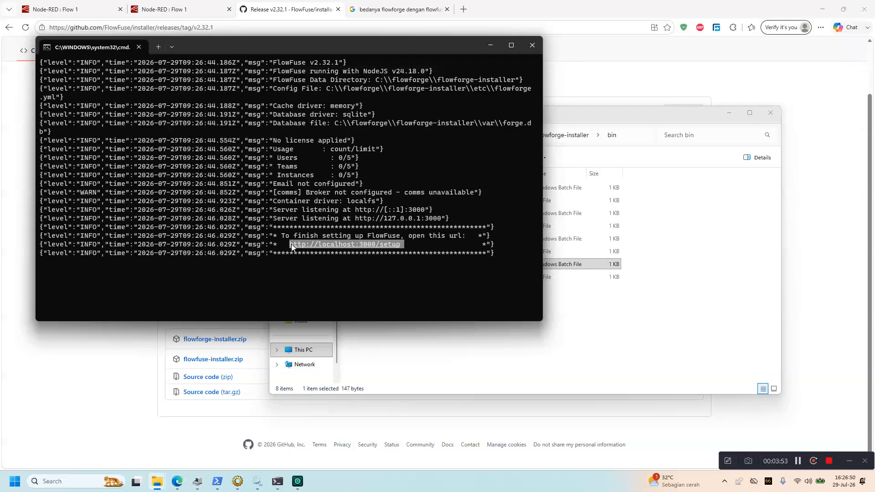
key("ctrl+c")
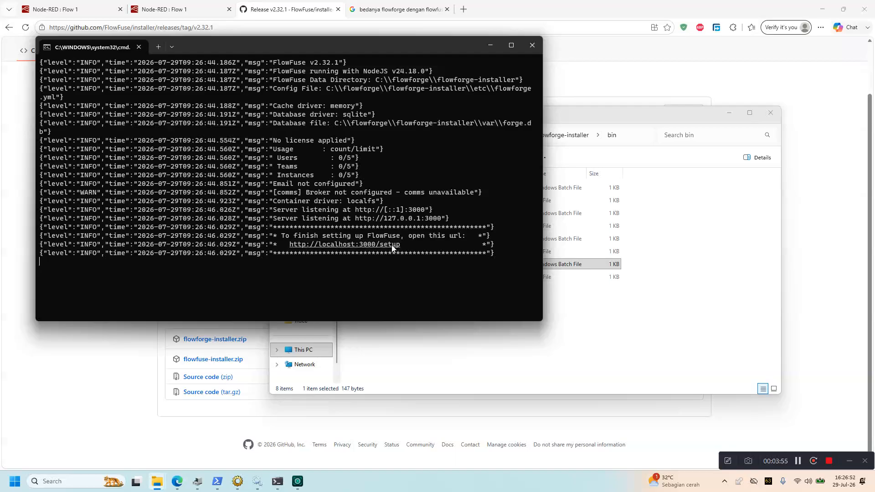
Load localhost:3000/setup in Edge, correcting and reloading the address until the FlowFuse welcome page shows
left_click(399, 9)
left_click(403, 29)
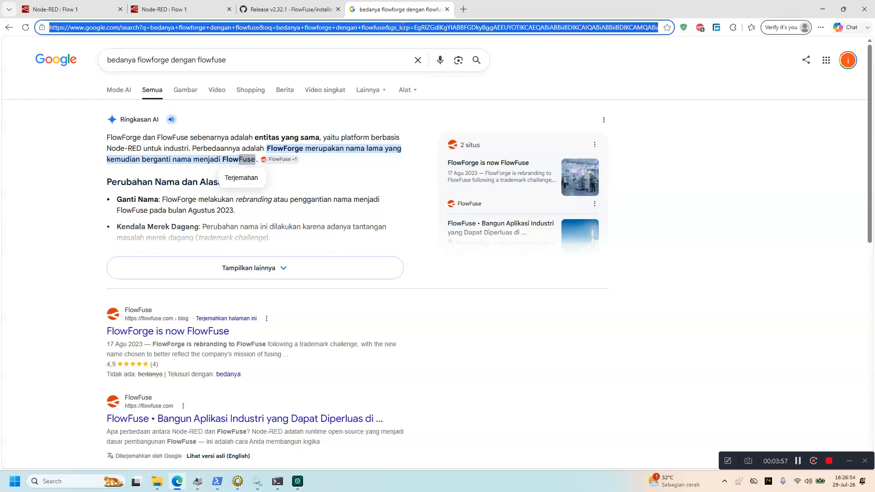
type("localhost:30")
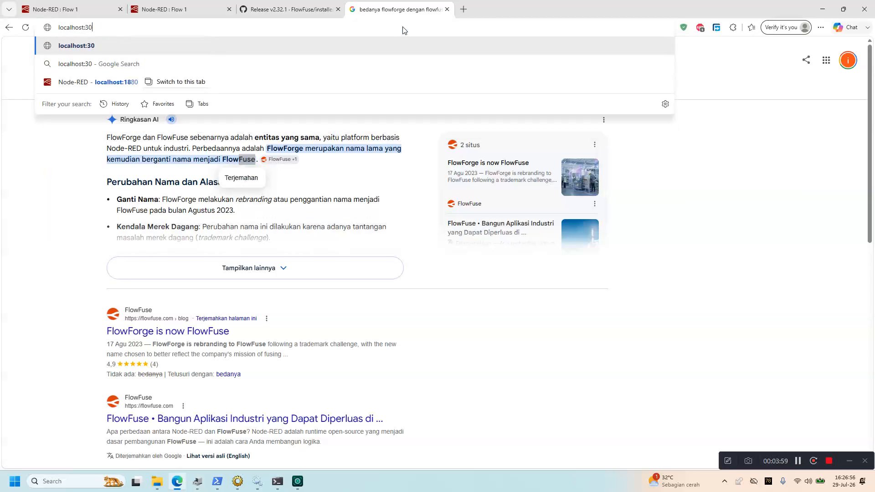
type("00/setup")
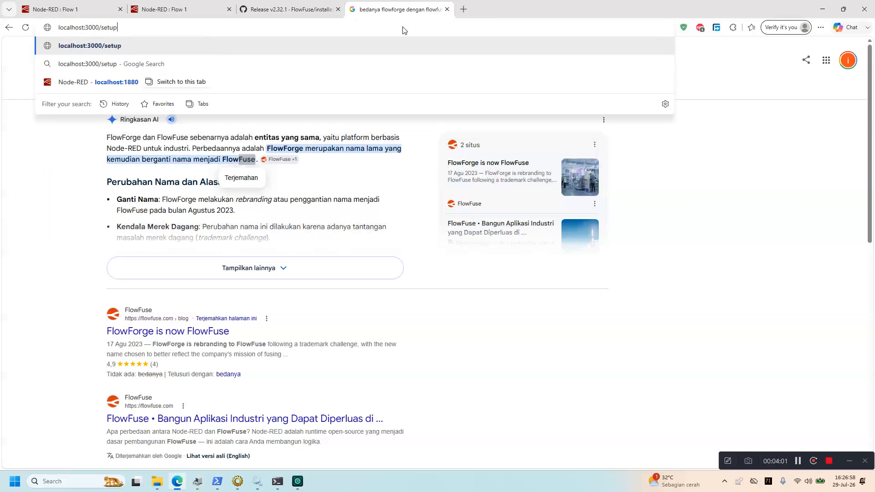
key("Return")
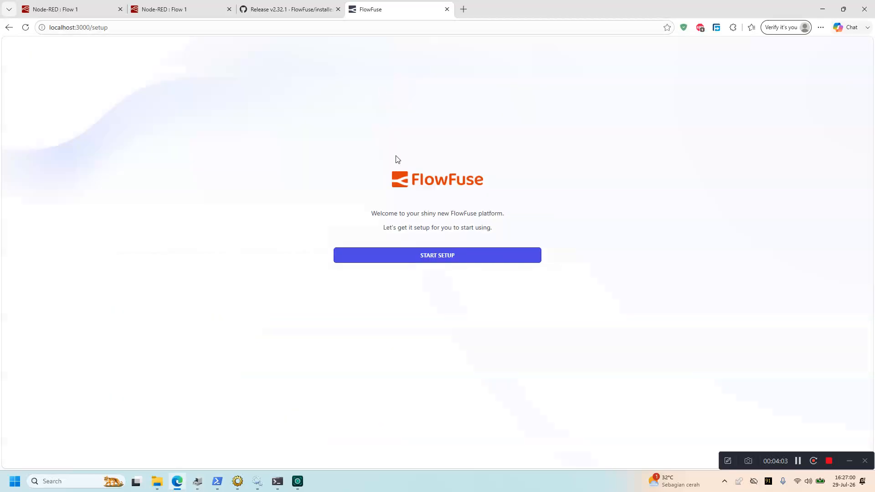
left_click(198, 27)
left_click(205, 26)
key("BackSpace")
key("BackSpace")
key("BackSpace")
key("BackSpace")
key("BackSpace")
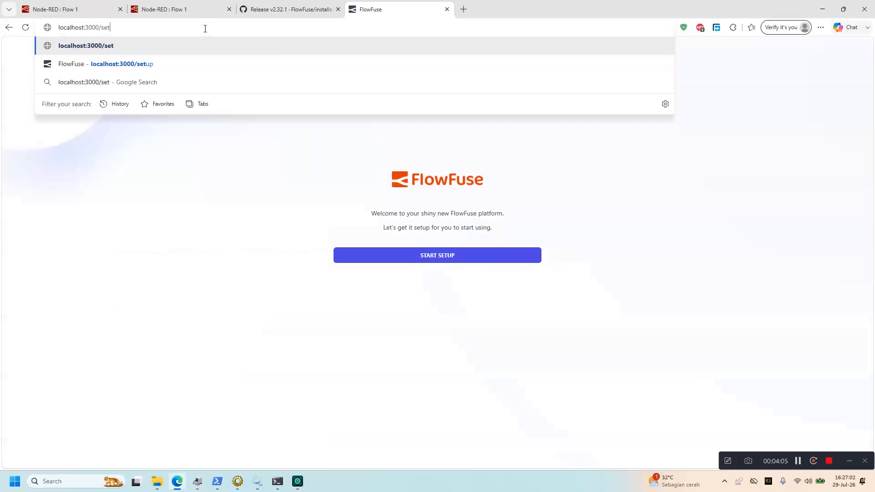
key("Return")
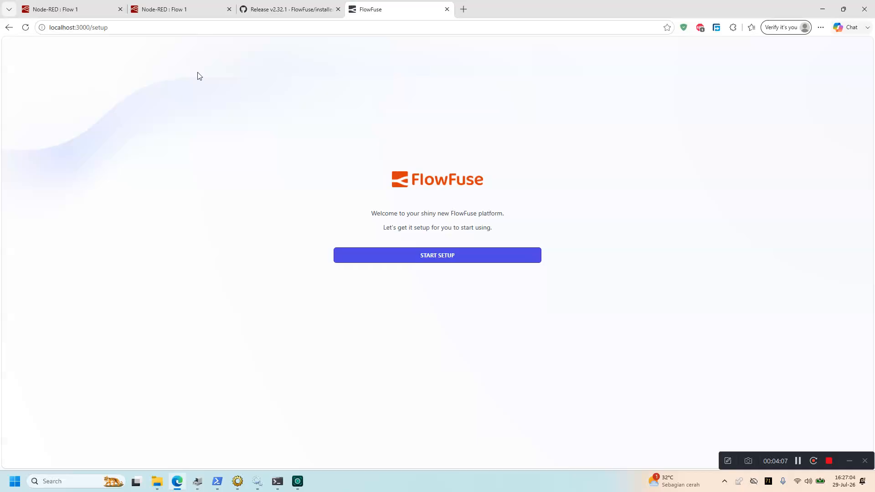
Start setup and enter the administrator's username and full name
left_click(394, 254)
left_click(410, 257)
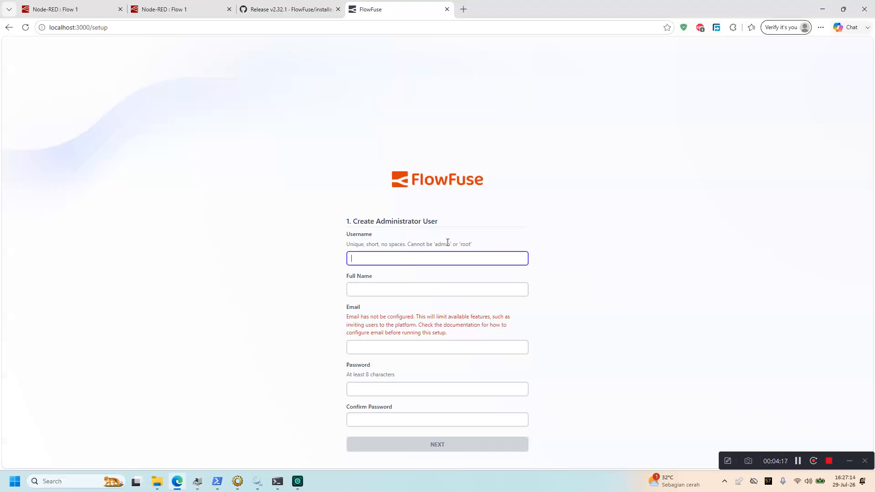
type("isma")
key("Tab")
left_click(415, 256)
type("lwoeky")
key("BackSpace")
key("BackSpace")
key("BackSpace")
key("BackSpace")
type("owkey")
key("Tab")
type("ismaillowkey")
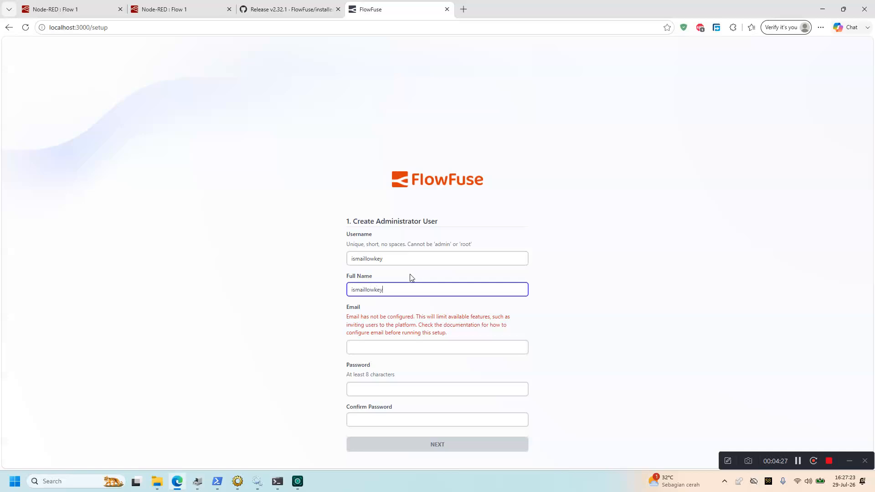
Fill in the administrator's e-mail, password and password confirmation, then submit the form
left_click(395, 353)
type("isma")
key("Down")
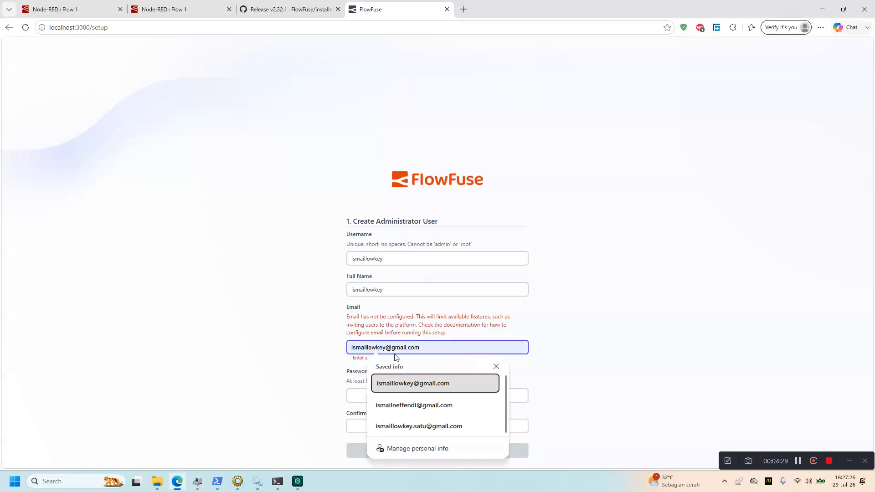
key("Return")
left_click(396, 390)
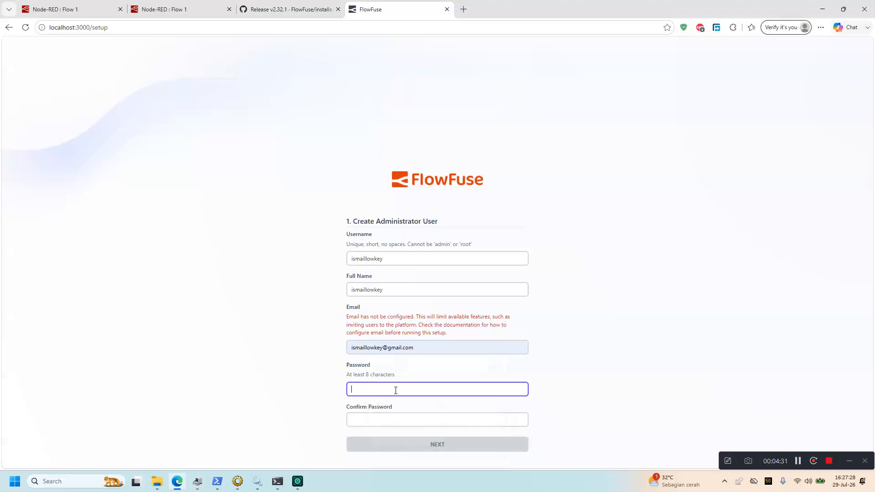
type("ismai")
key("ctrl+a")
type("i")
key("Tab")
type("is••••••••••••••••")
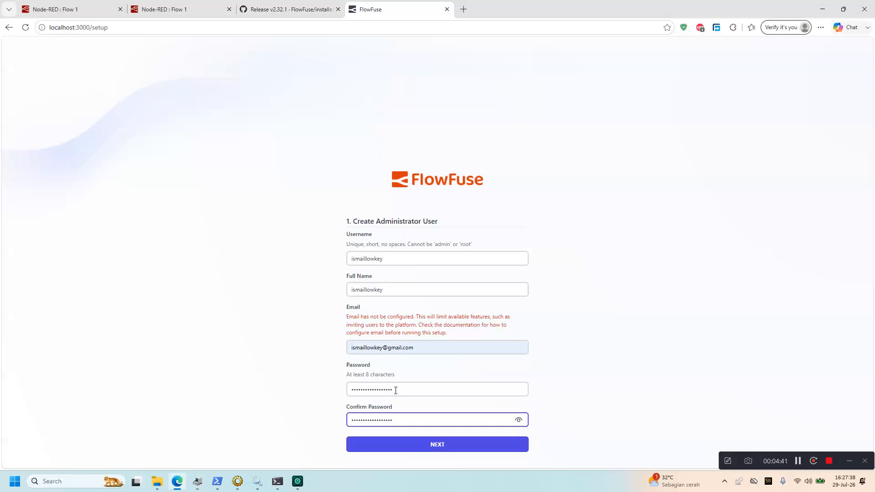
left_click(424, 449)
left_click_drag(359, 232, 408, 240)
Skip the license and continue with FlowFuse Community Edition
left_click(391, 249)
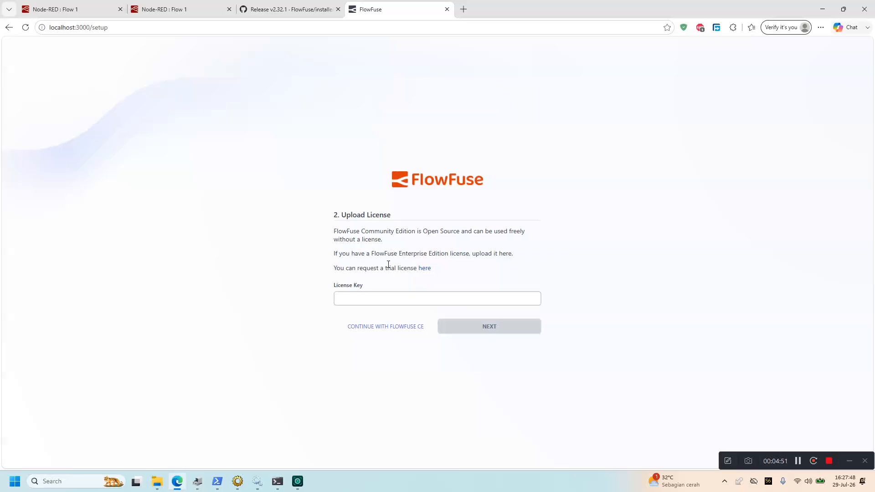
left_click_drag(432, 254, 417, 254)
left_click(393, 256)
left_click(388, 328)
Keep Node-RED version 5.0.1 and 256 MB memory, and finish setup
left_click(385, 312)
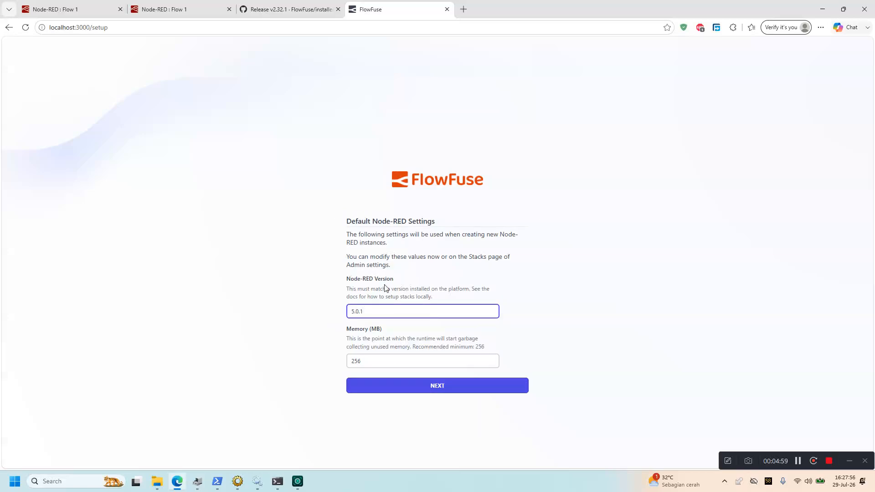
left_click(373, 361)
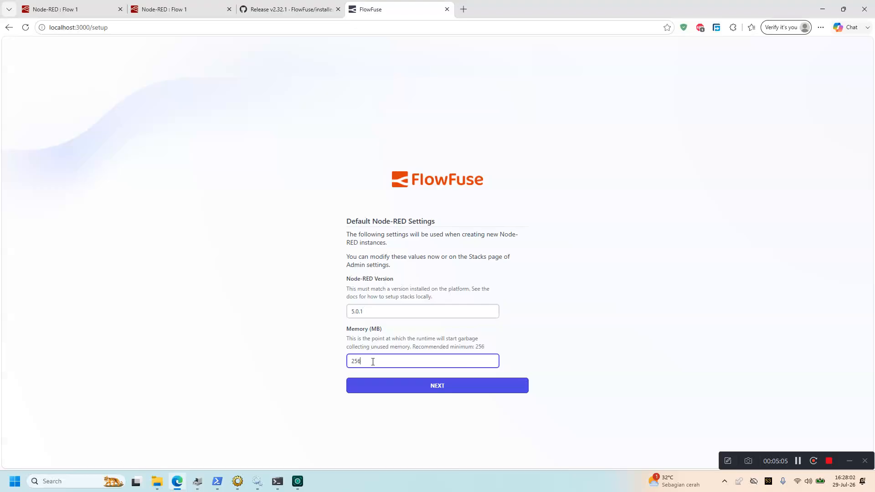
left_click(395, 386)
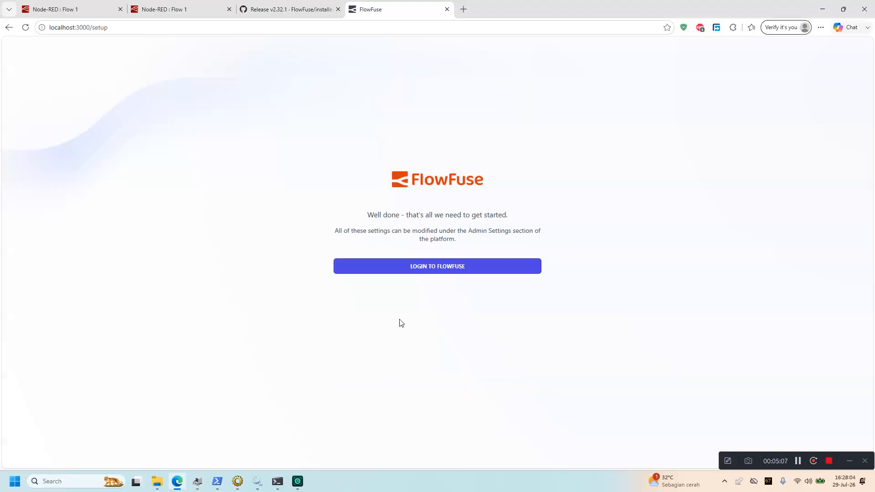
Log in to FlowFuse with the new administrator's username and password
left_click(413, 272)
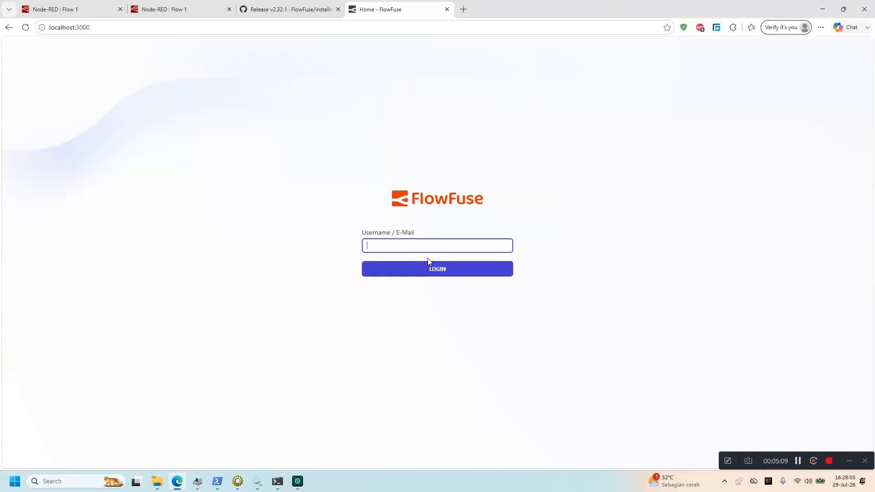
left_click(416, 247)
type("ismail")
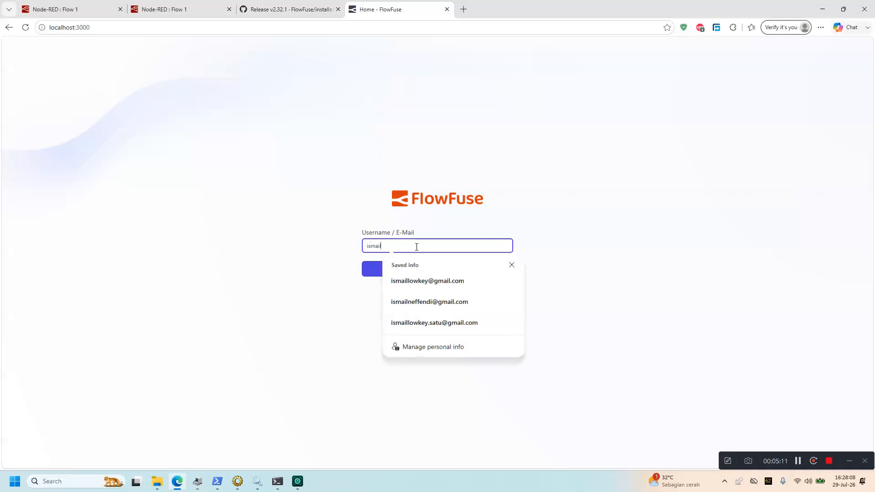
type("lwok")
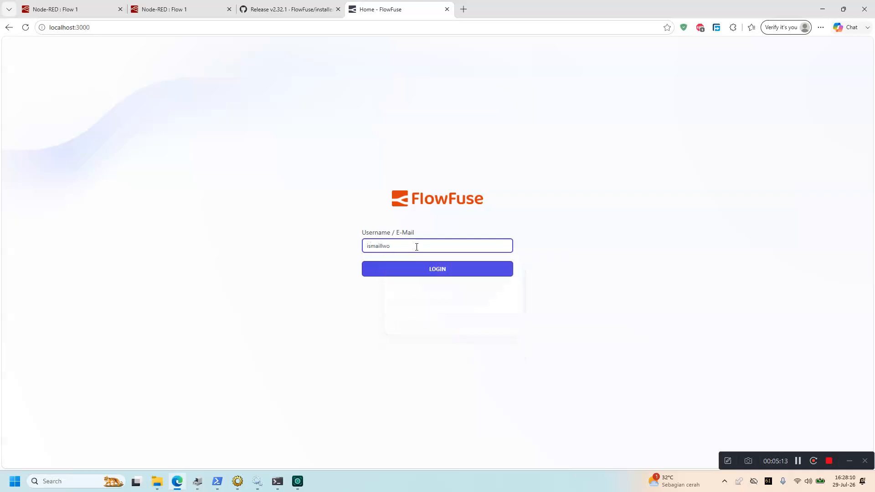
key("BackSpace")
key("BackSpace")
type("owkey")
key("Return")
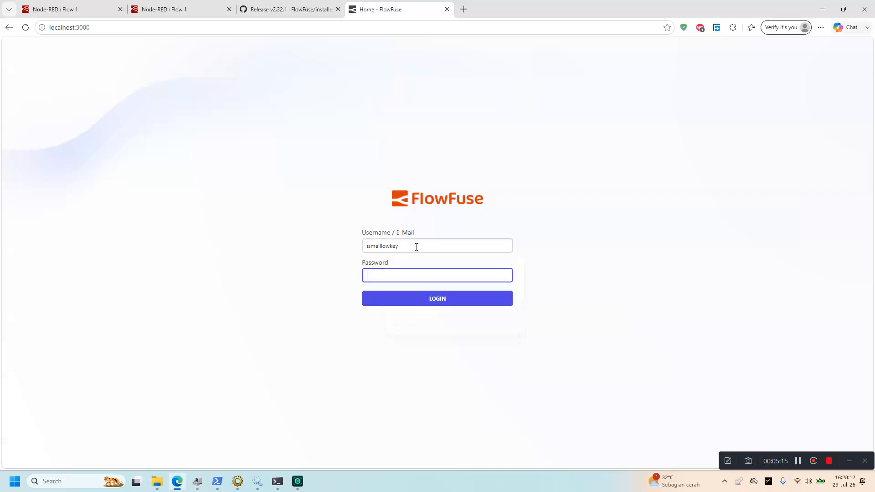
type("***")
key("Return")
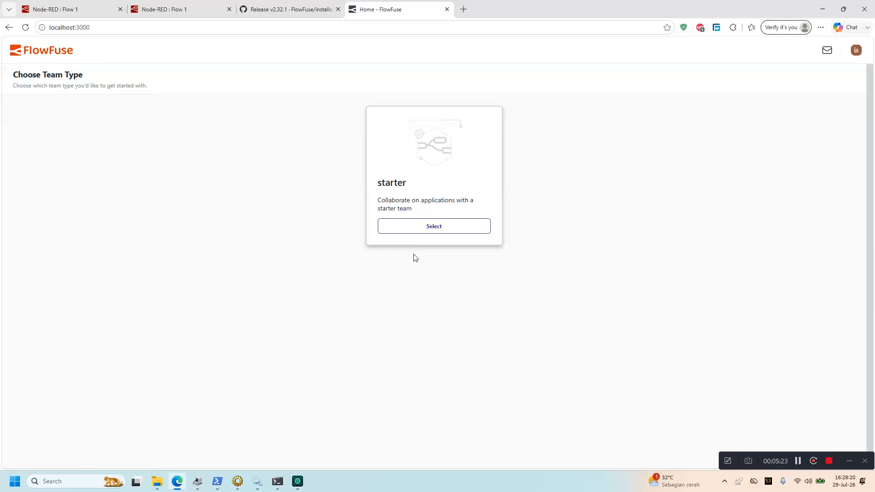
Choose the starter team type and enter the team name production (typed as 'poduction')
left_click(412, 231)
left_click(408, 269)
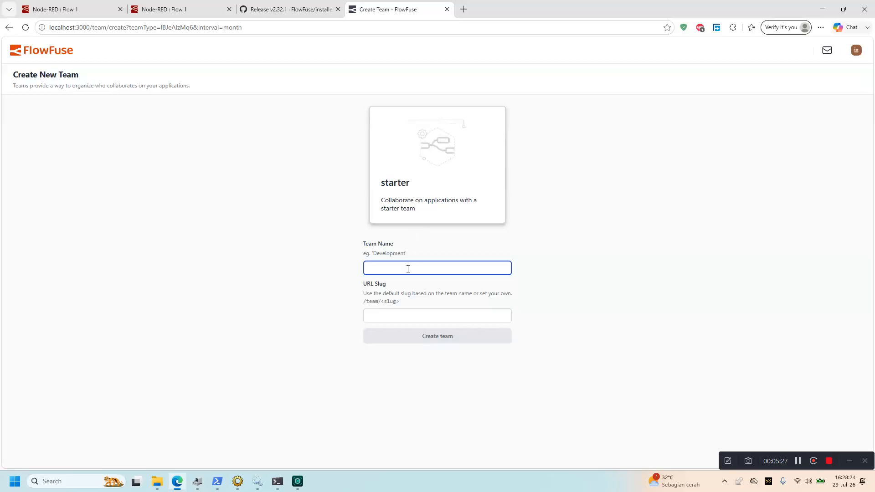
type("poduction")
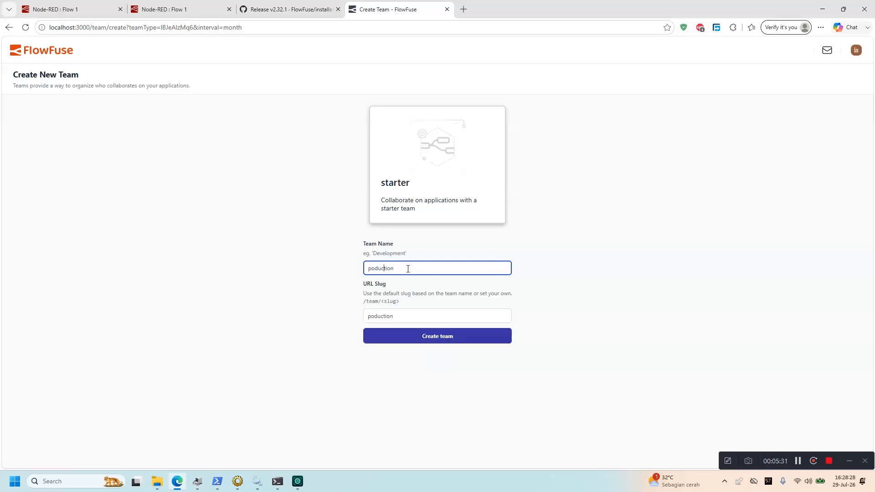
type("r")
Create the production team and go to its empty Applications list
left_click(415, 338)
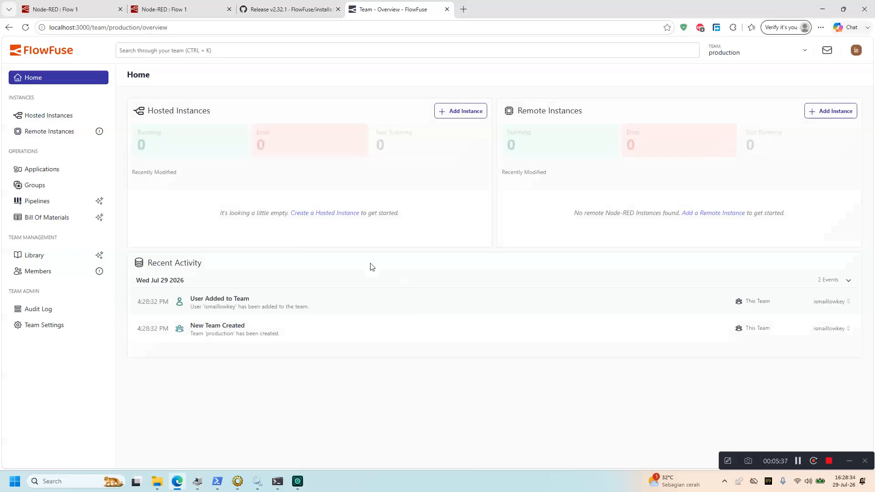
left_click(57, 171)
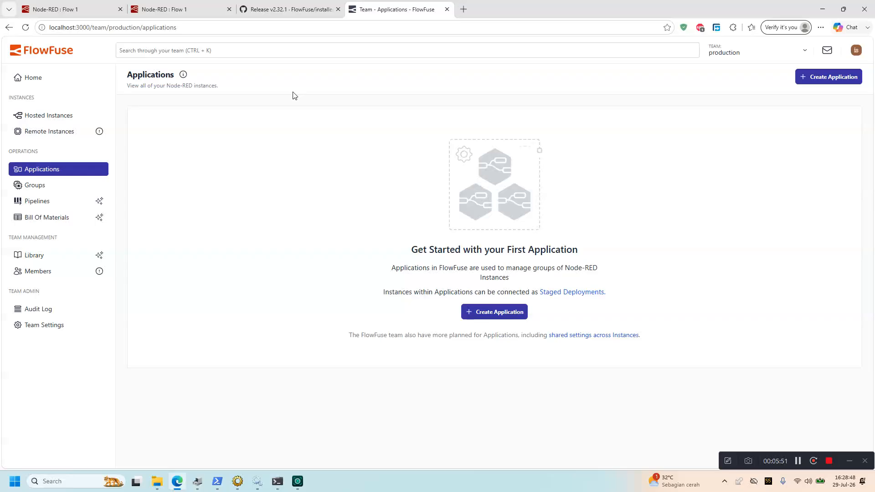
Start a new application named 'Prohect main'
left_click(817, 77)
left_click(445, 195)
type("POro")
key("BackSpace")
type("ohect main")
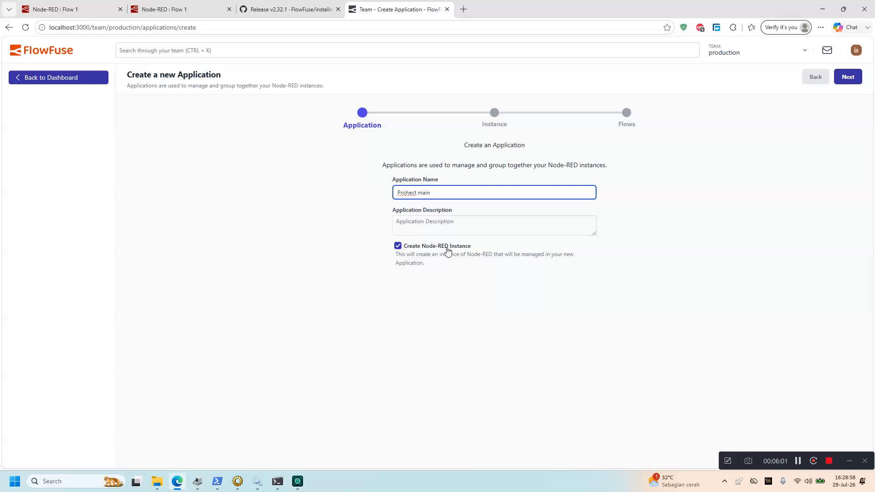
left_click(500, 233)
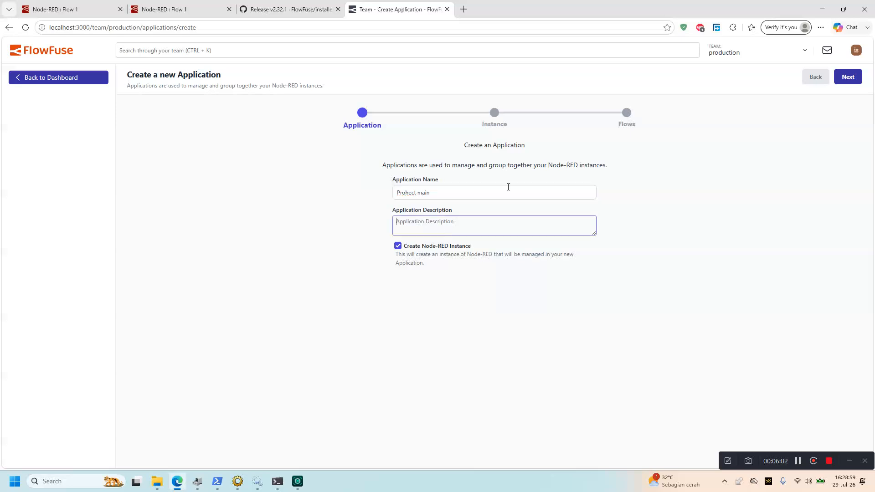
Name the instance node-red-sheet with Node-RED 5.0.1, then create the application
left_click(847, 77)
left_click(374, 180)
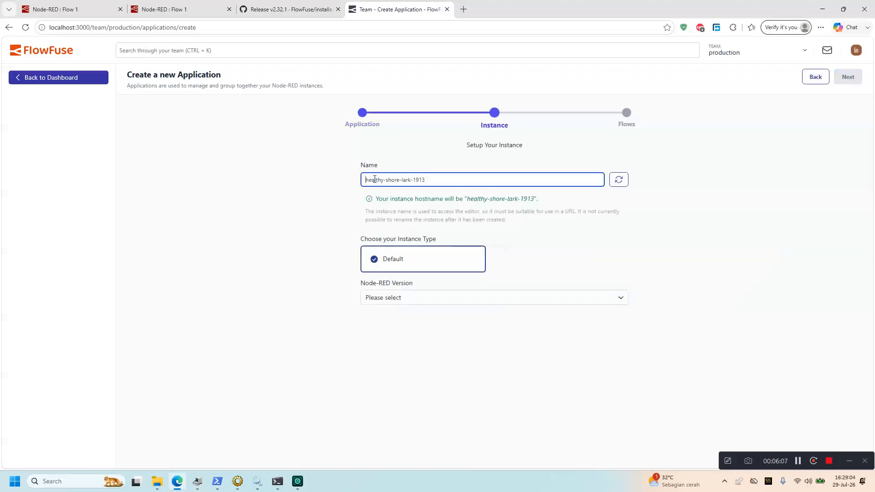
type("node-red-shee")
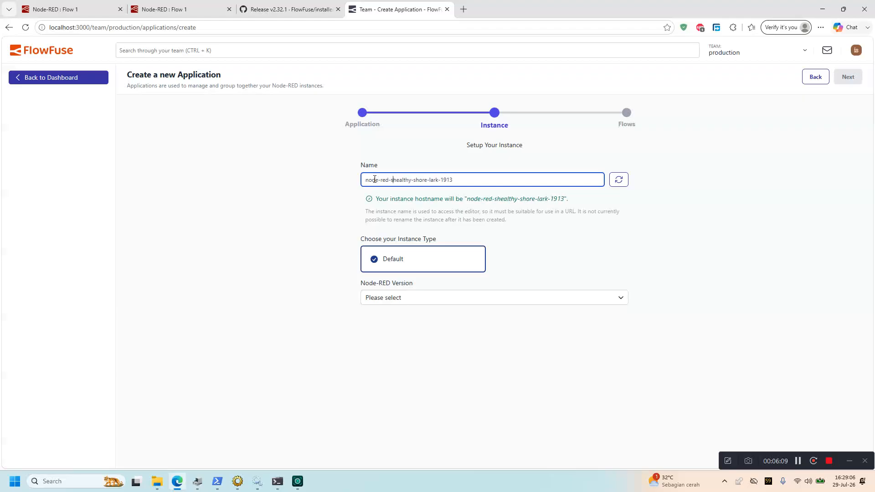
type("t-")
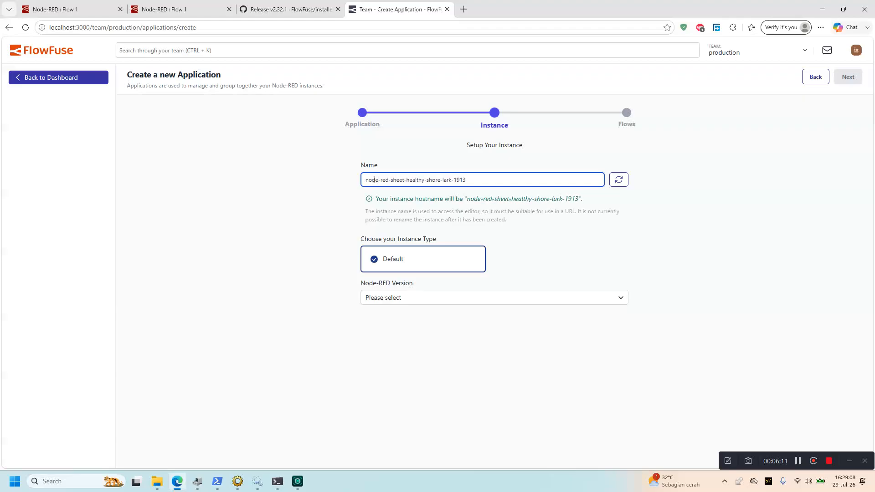
left_click(417, 298)
left_click(416, 313)
left_click(466, 179)
left_click_drag(466, 180, 426, 181)
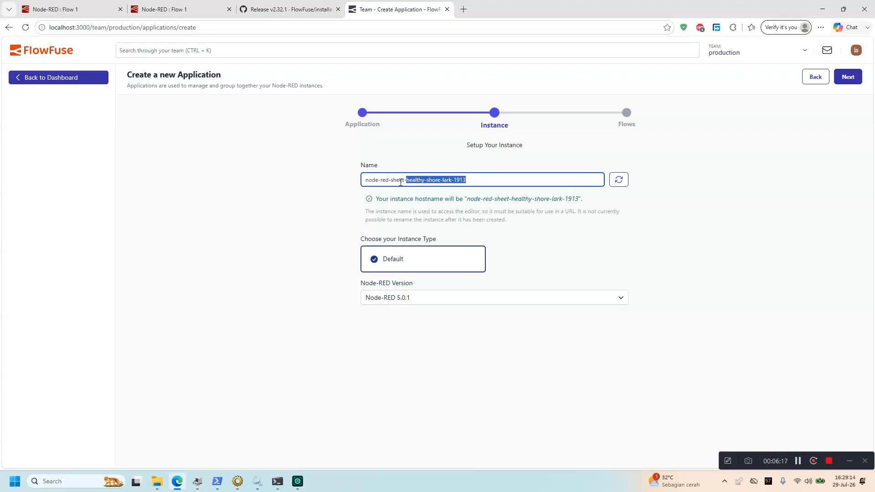
left_click(441, 180)
left_click_drag(482, 183, 407, 183)
key("BackSpace")
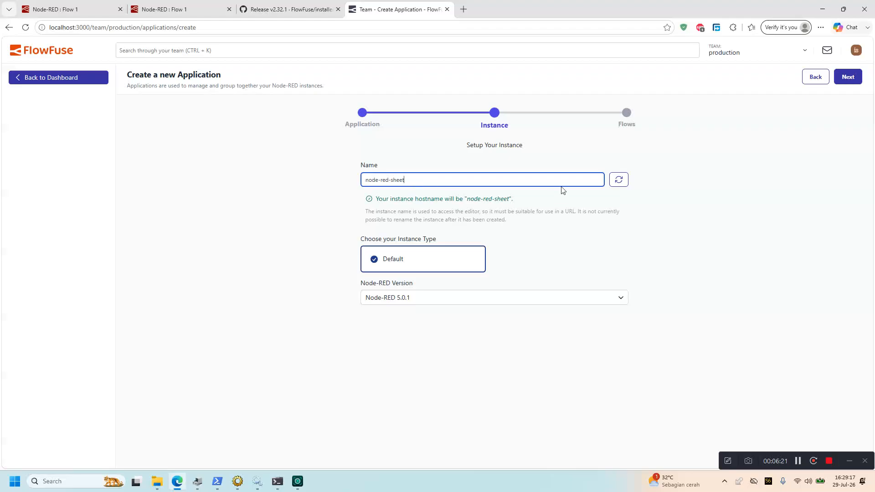
left_click(844, 79)
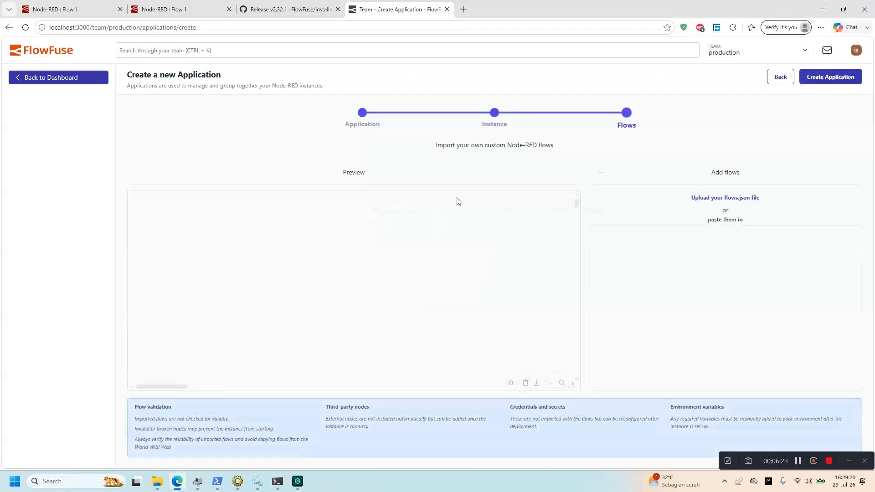
left_click(828, 78)
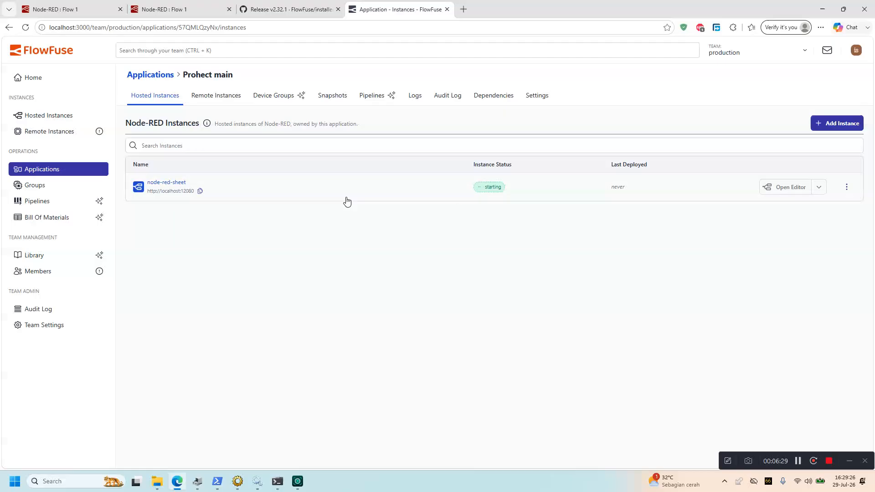
Copy the node-red-sheet instance URL, open its editor and dismiss the welcome tour
left_click(199, 191)
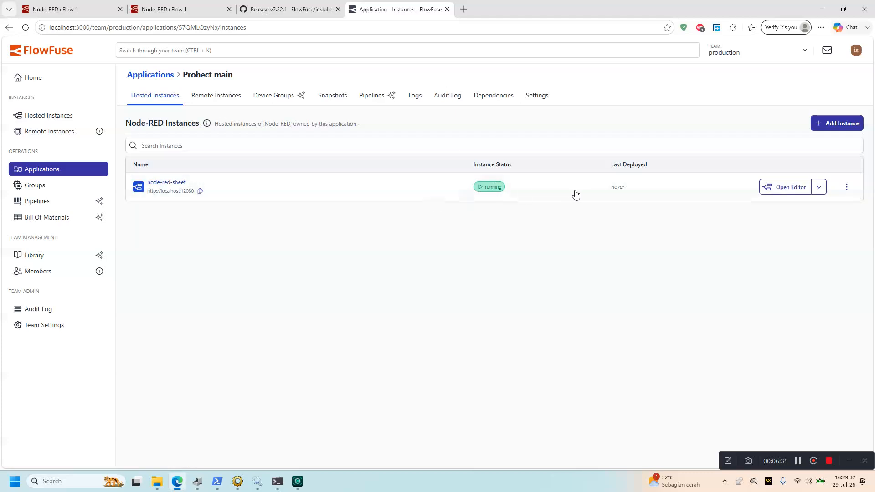
left_click(785, 187)
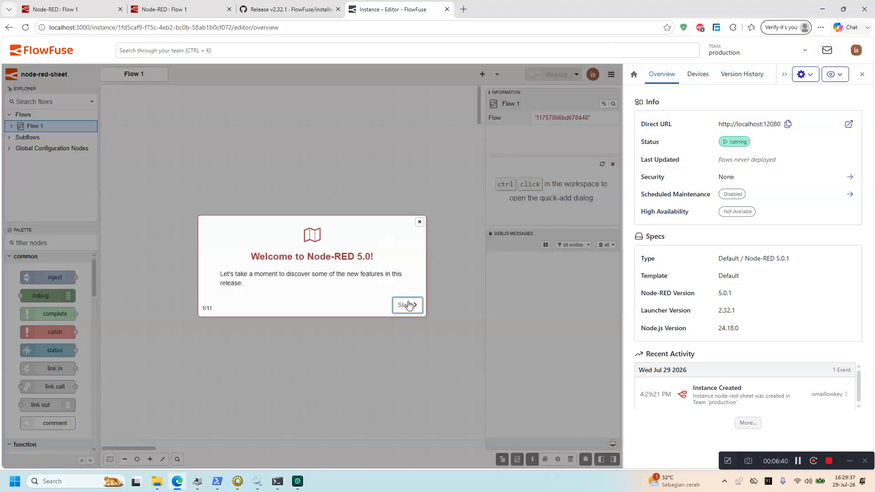
left_click(407, 300)
left_click(419, 228)
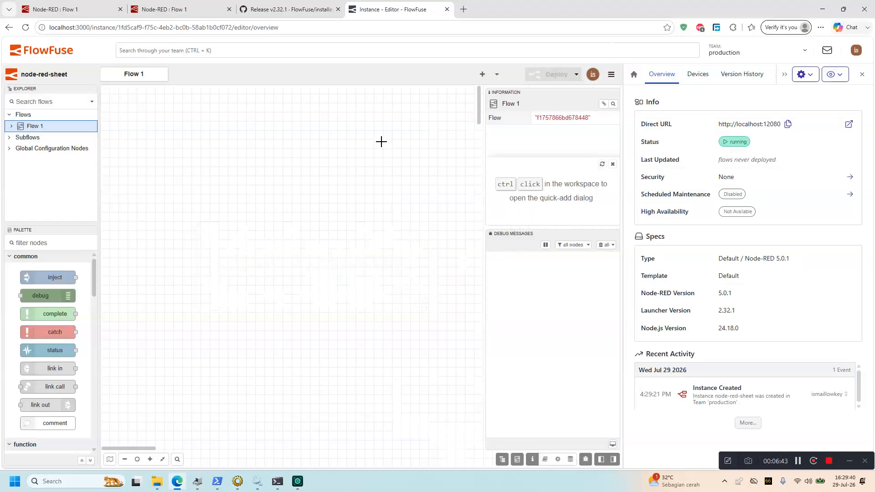
Return via Home > Applications to Prohect main's running instance and reopen its editor
left_click(56, 51)
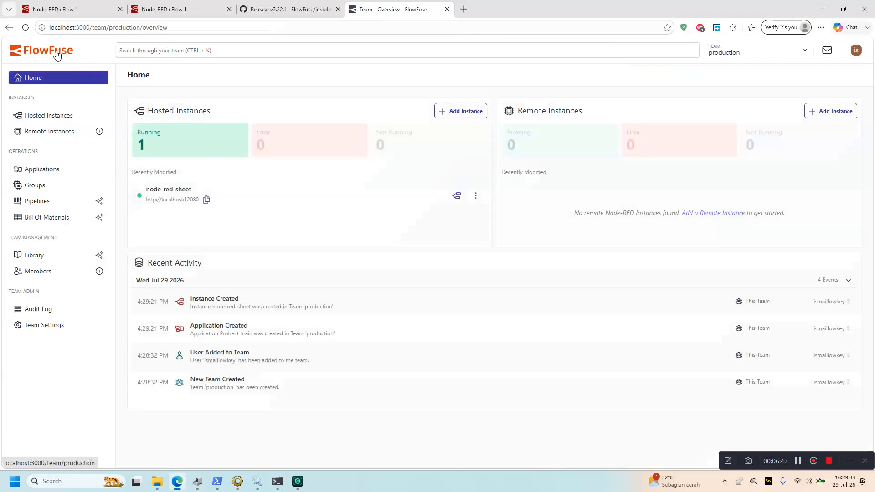
left_click(54, 170)
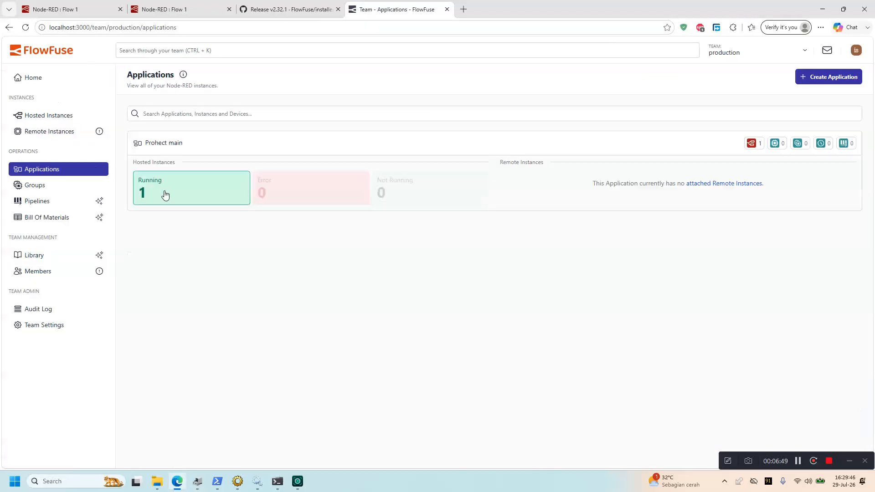
left_click(164, 193)
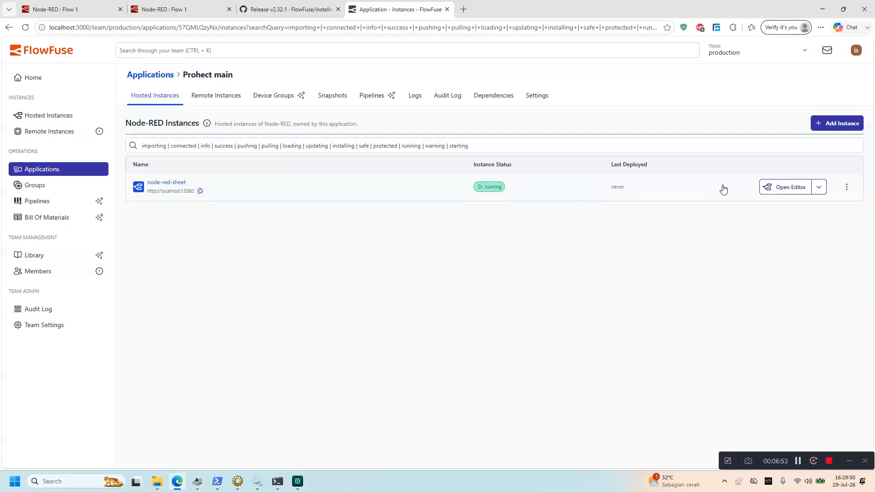
left_click(772, 192)
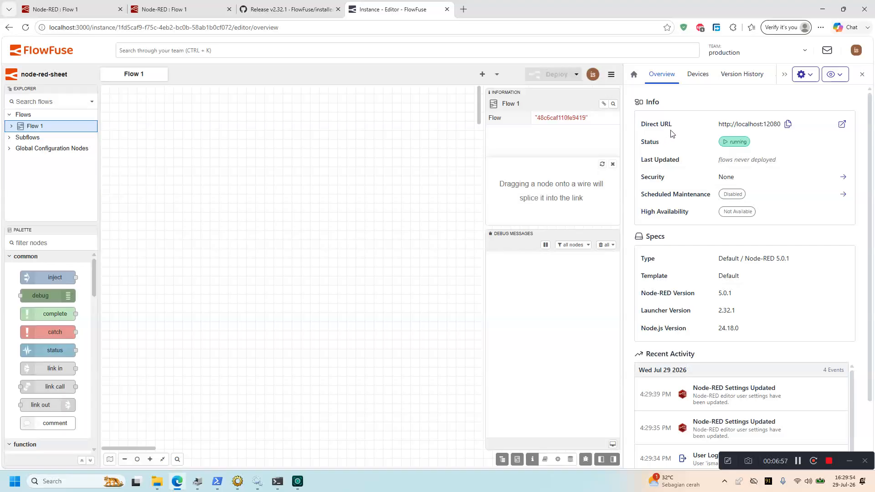
left_click(863, 74)
left_click(862, 75)
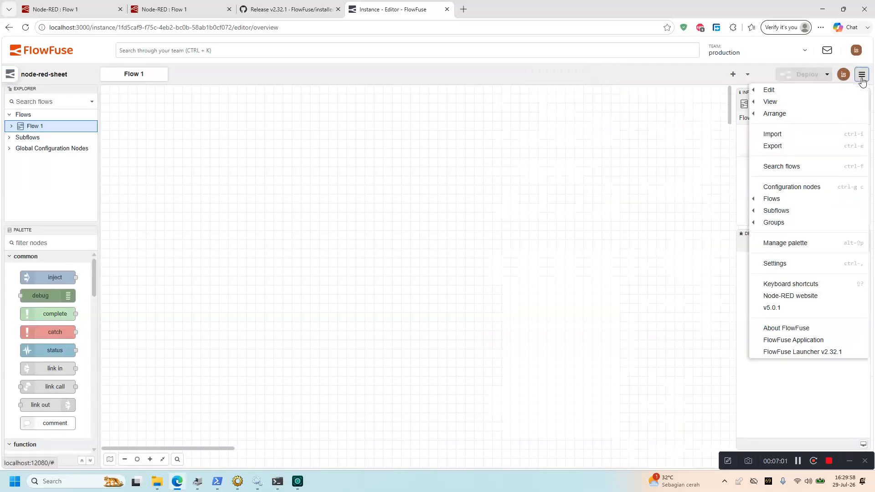
left_click(803, 245)
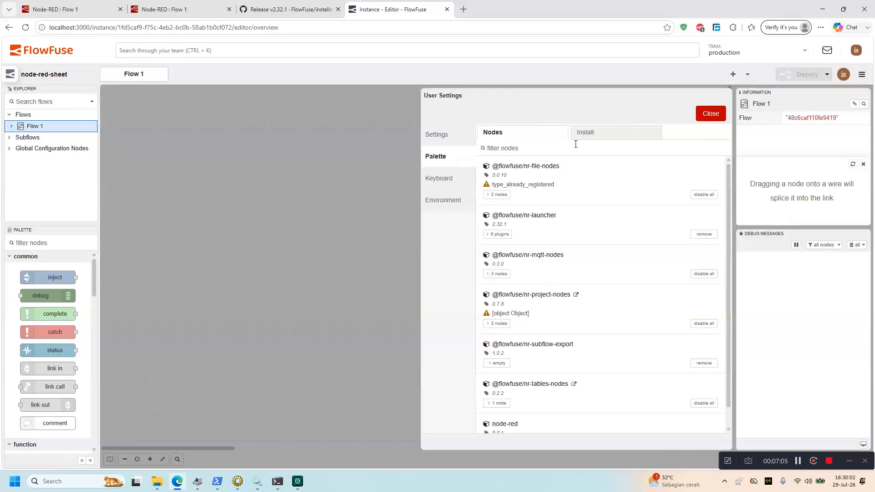
left_click(595, 133)
type("flowfuse")
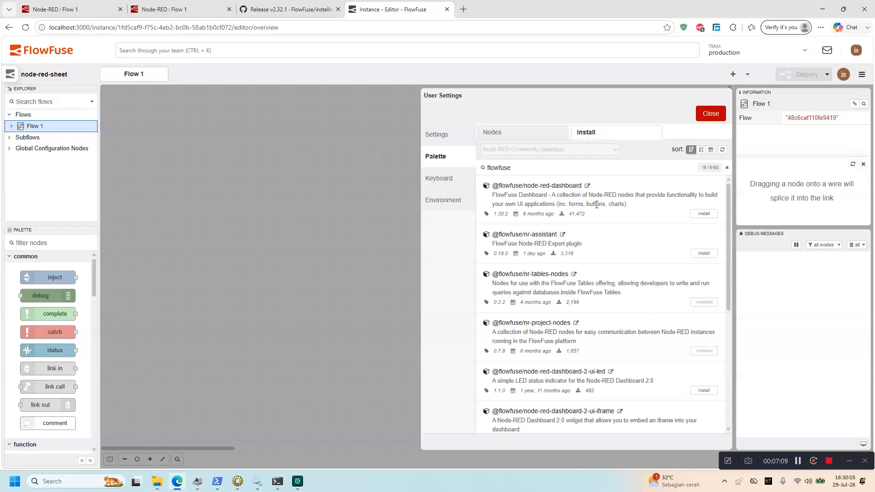
left_click(705, 214)
left_click(523, 143)
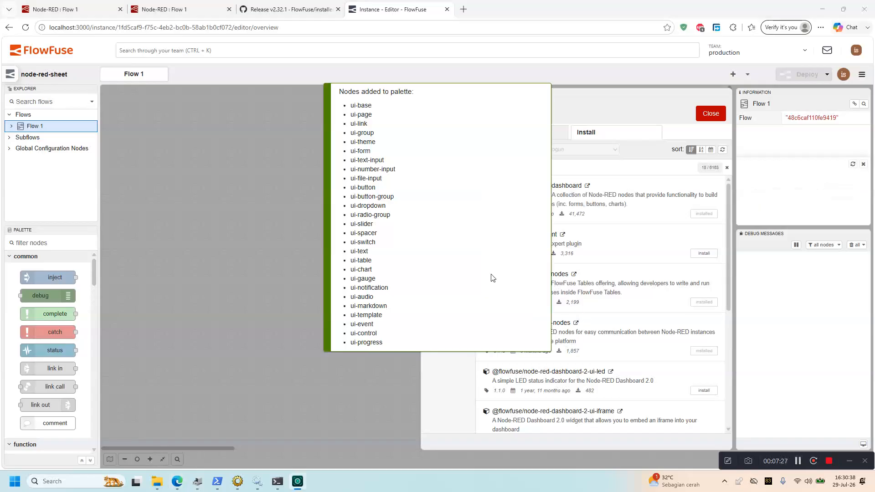
Place two button nodes, a dropdown node and a radio group node on Flow 1
left_click(698, 118)
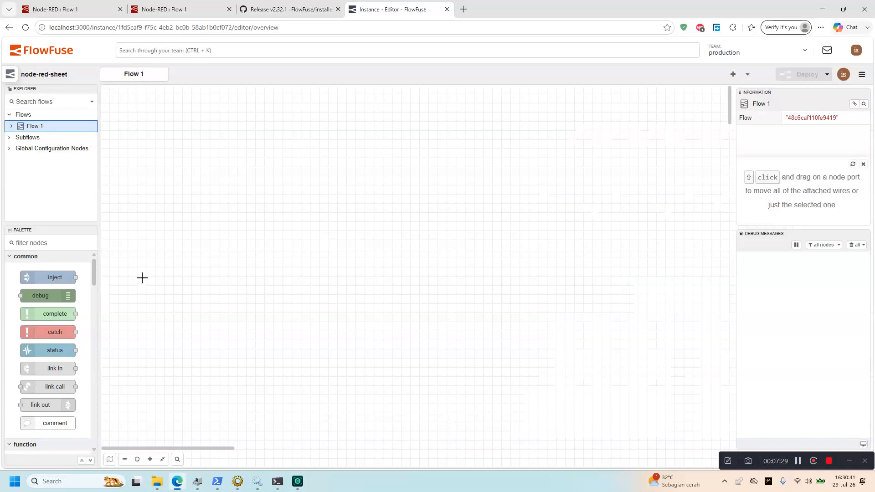
scroll(38, 316, "down", 5)
scroll(38, 315, "down", 5)
scroll(37, 315, "up", 3)
left_click_drag(45, 354, 113, 364)
left_click_drag(68, 383, 249, 230)
left_click_drag(64, 401, 371, 320)
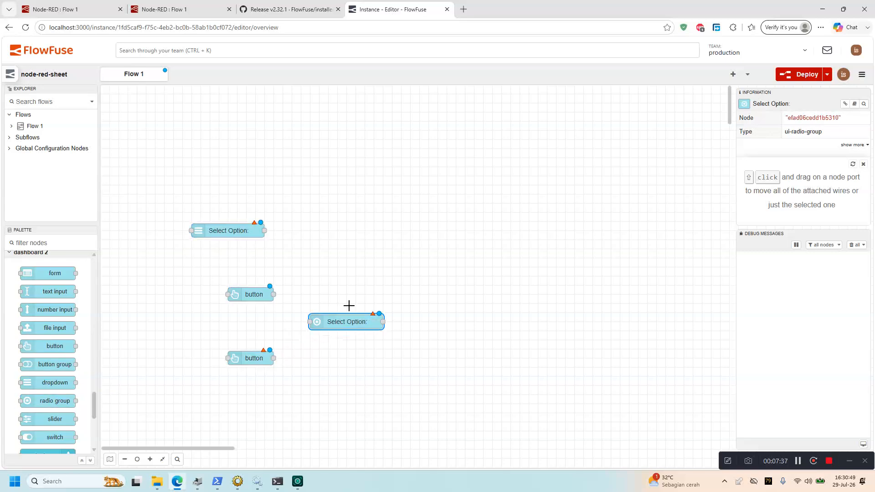
Assign the dropdown and radio group nodes to [Page 1] Group 1
double_click(236, 231)
left_click(517, 178)
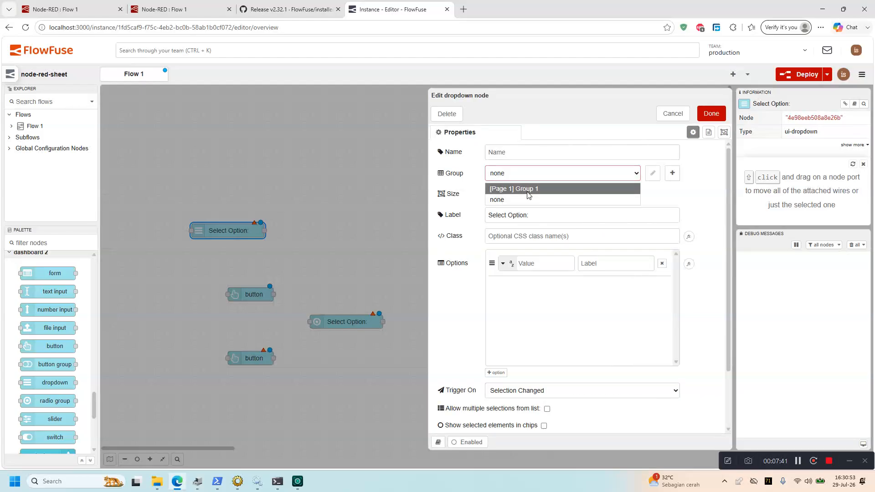
left_click(529, 189)
left_click(712, 113)
double_click(351, 319)
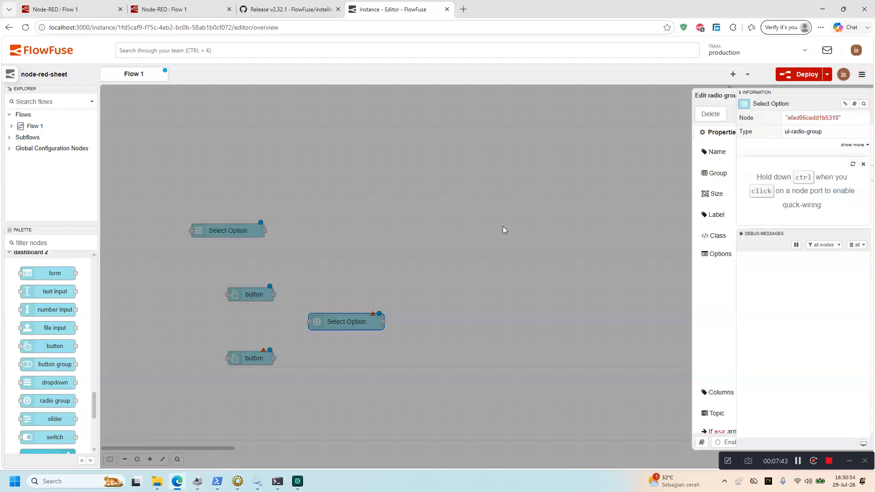
left_click(571, 175)
left_click(569, 191)
left_click(707, 119)
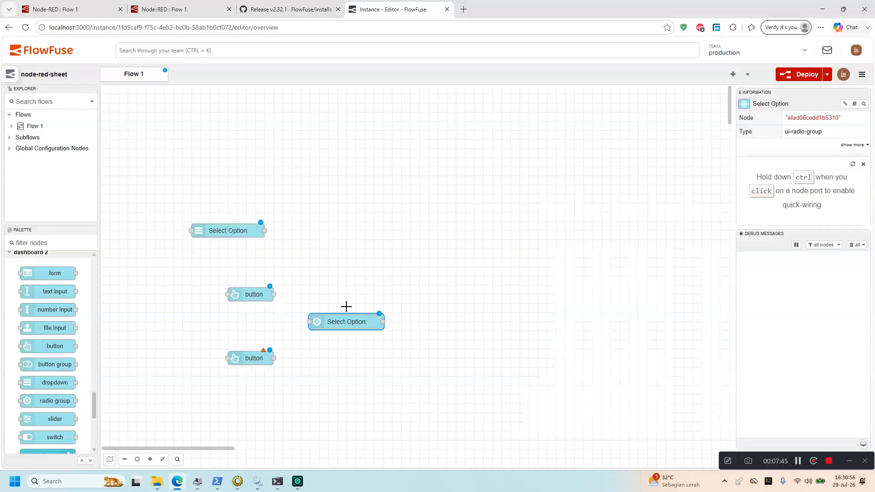
Assign both buttons to [Page 1] Group 1 and deploy the flow
double_click(254, 357)
left_click(597, 175)
left_click(599, 187)
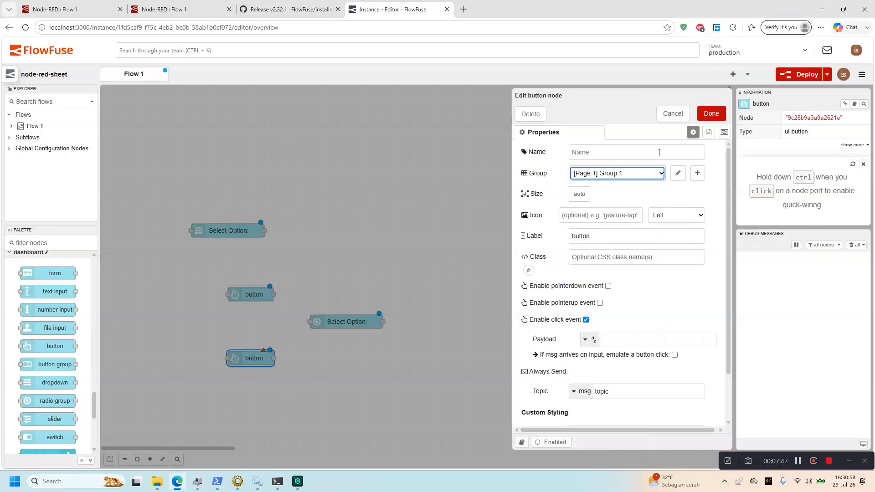
left_click(710, 116)
double_click(254, 295)
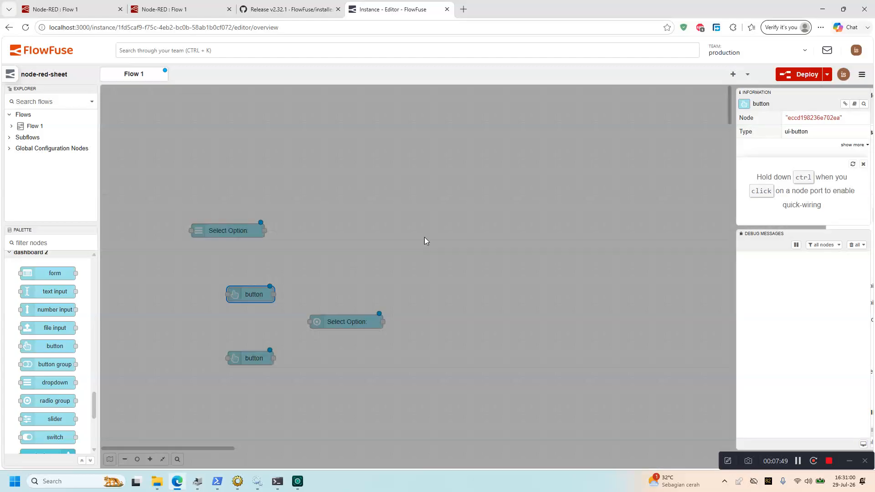
left_click(591, 177)
left_click(702, 116)
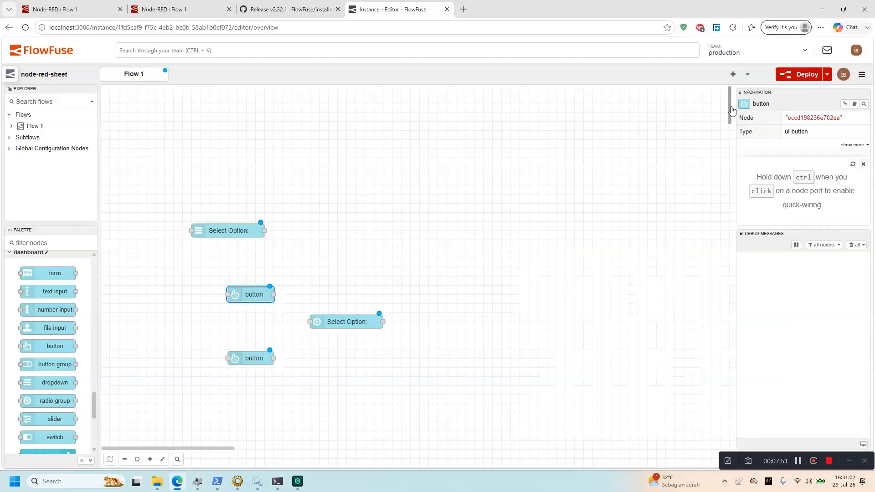
left_click(806, 76)
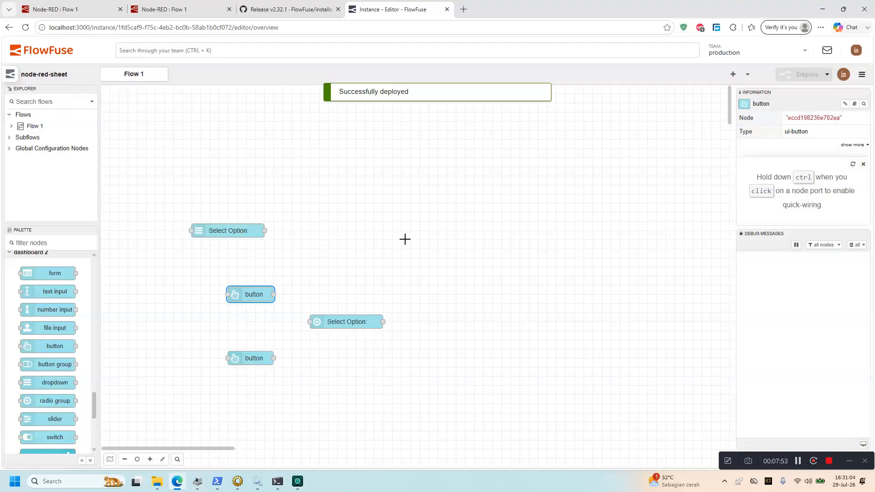
Open node-red-sheet's live Page 1 dashboard from the Dashboard 2.0 sidebar
left_click_drag(837, 458, 707, 455)
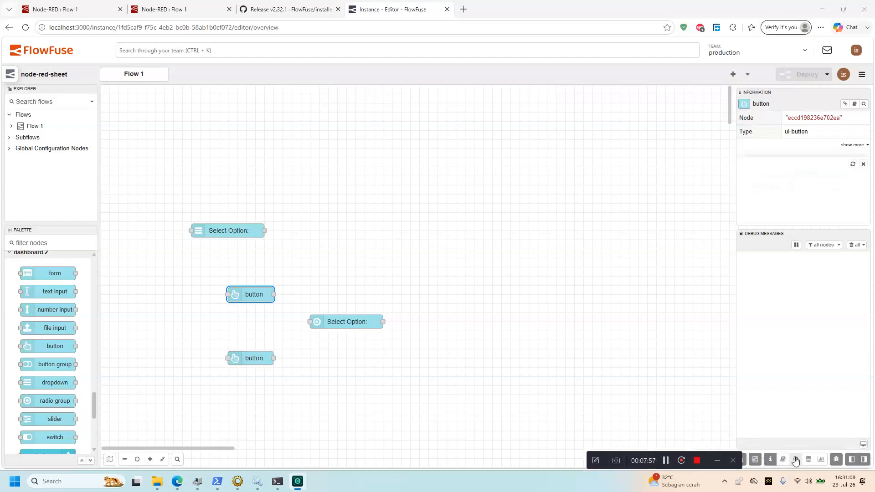
left_click(821, 460)
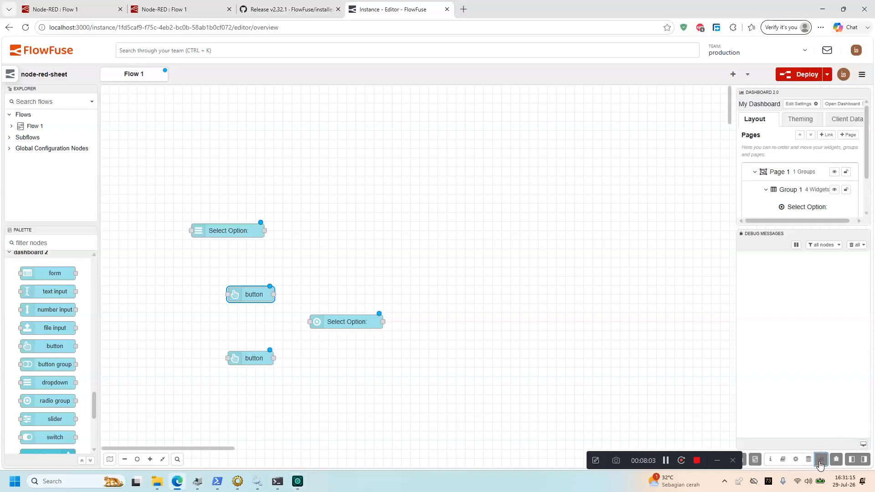
left_click(843, 105)
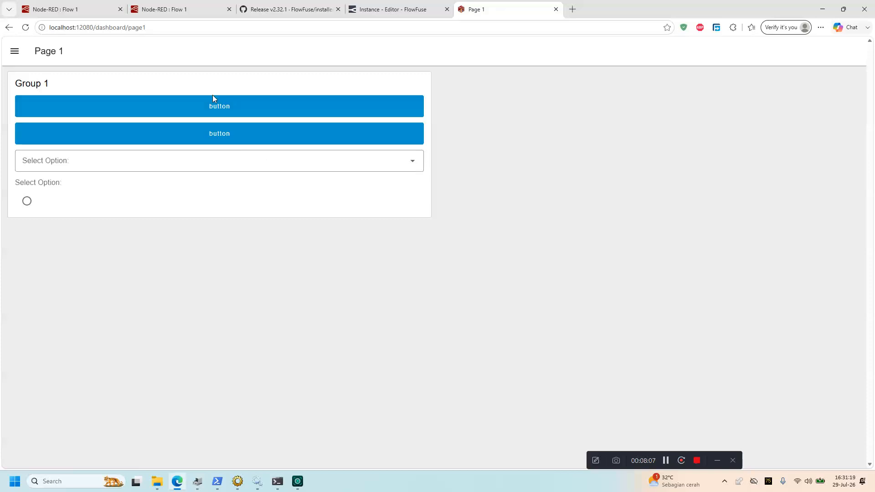
Go to Prohect main's hosted instances and open node-red-sheet's dashboard from that list
left_click(386, 5)
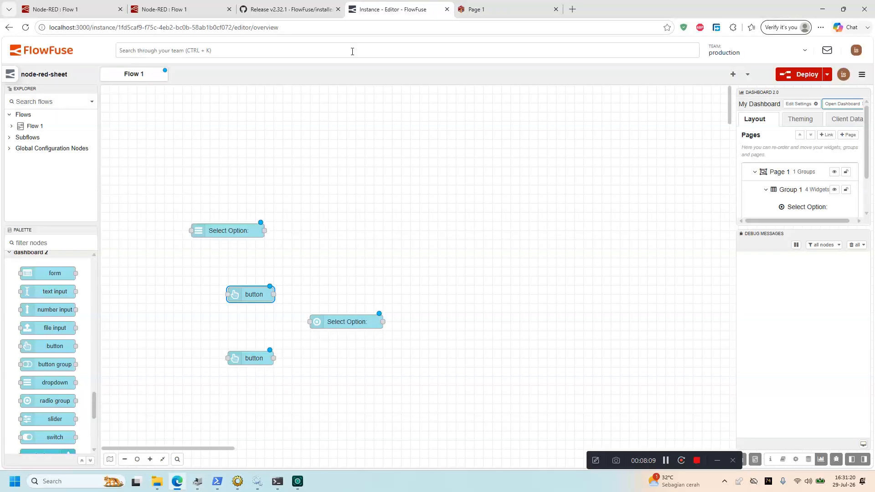
left_click(36, 54)
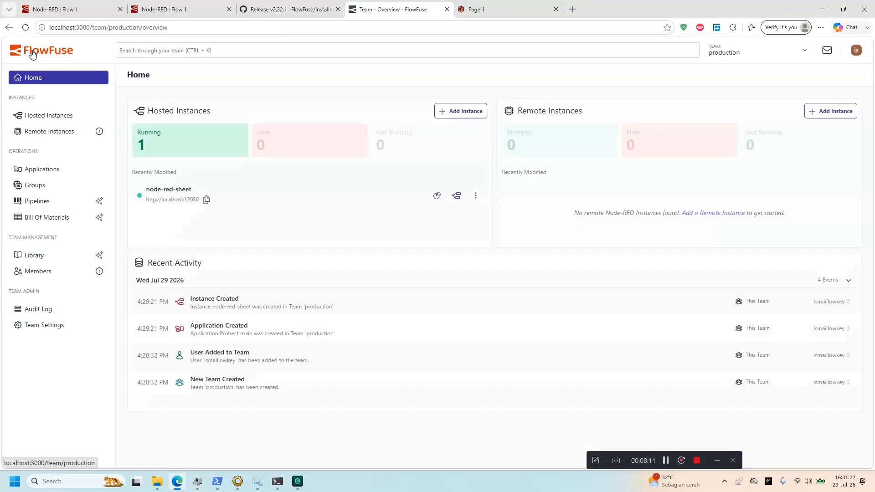
left_click(55, 170)
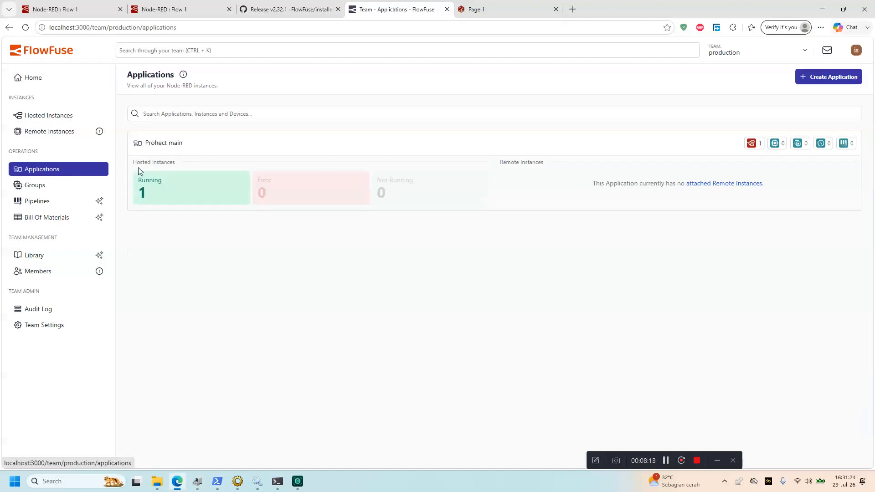
left_click(172, 194)
left_click(725, 187)
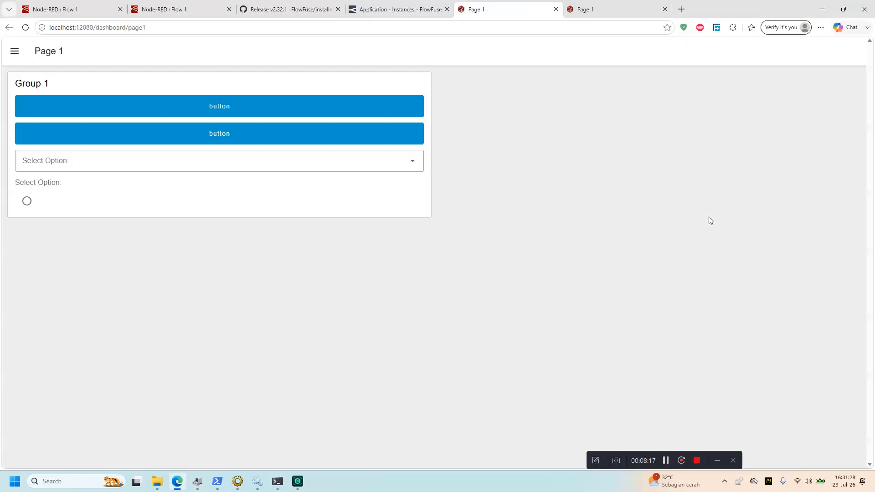
left_click(402, 4)
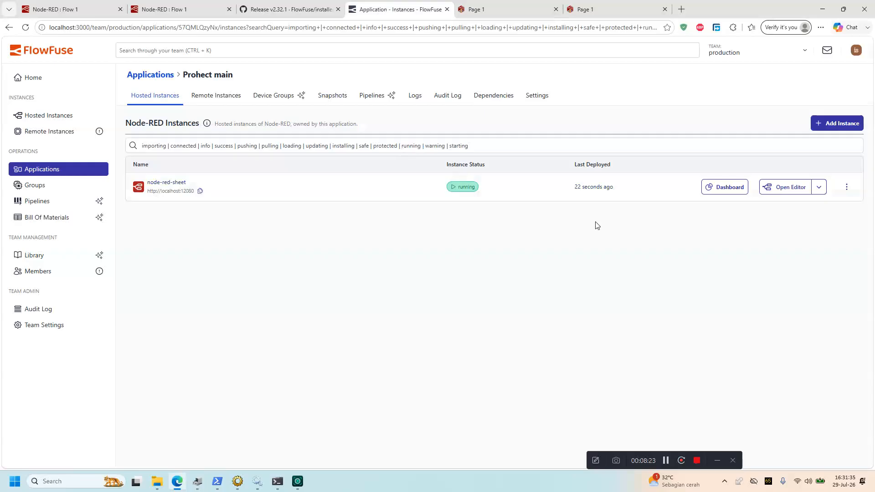
Begin adding an instance, then abandon it and return to the hosted instances list
left_click(828, 129)
left_click_drag(518, 181, 370, 177)
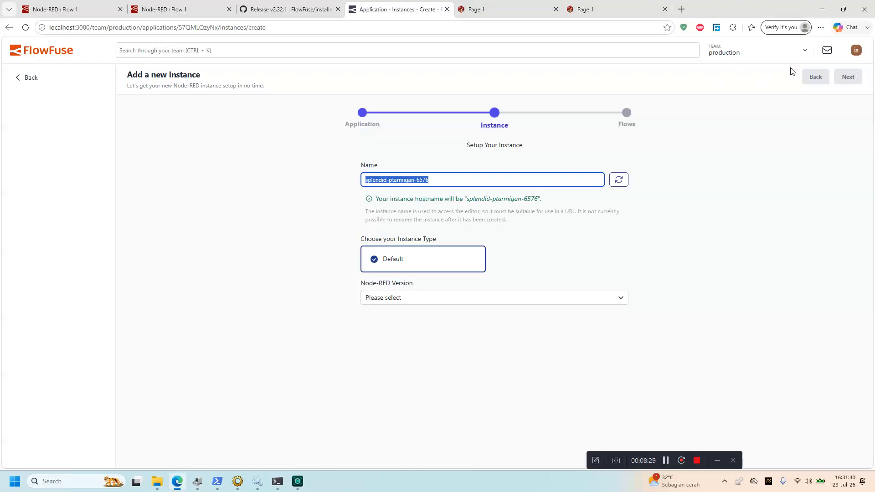
left_click(544, 98)
left_click(102, 80)
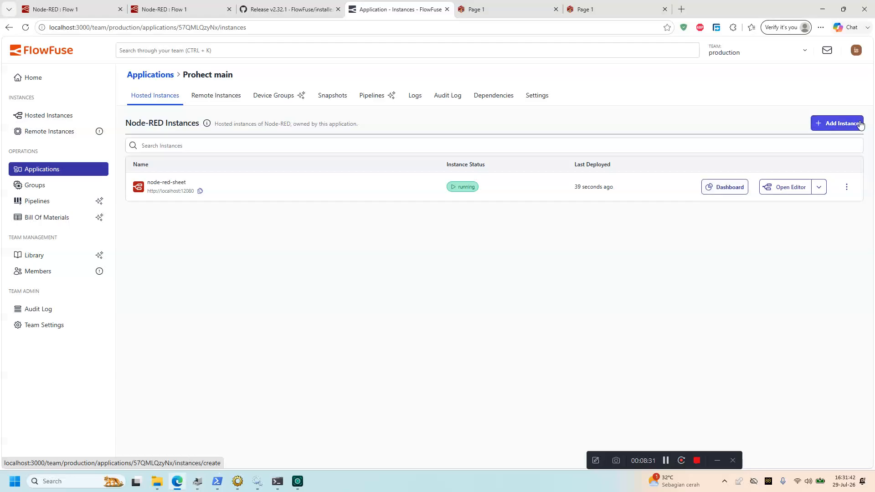
Create an instance named node-red-modbus running Node-RED 5.0.1
left_click(845, 125)
left_click_drag(452, 180, 324, 182)
type("node-red-modbus")
left_click(453, 297)
left_click(454, 313)
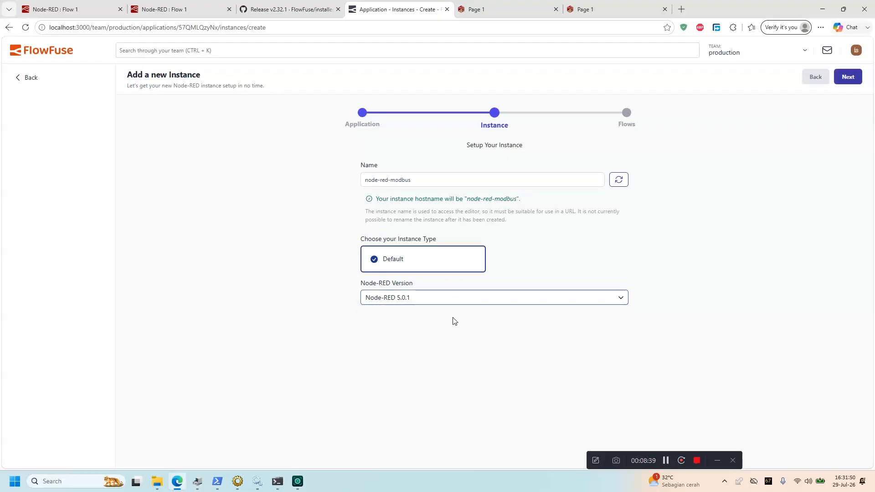
left_click(830, 76)
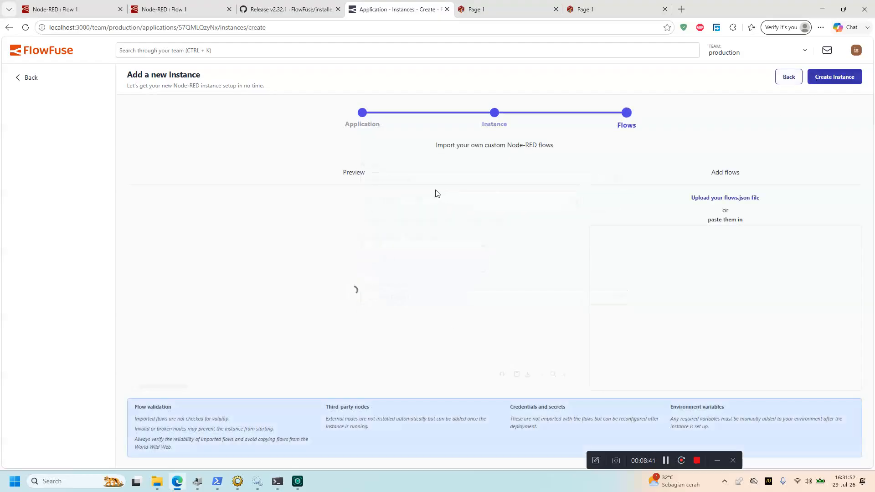
left_click(828, 80)
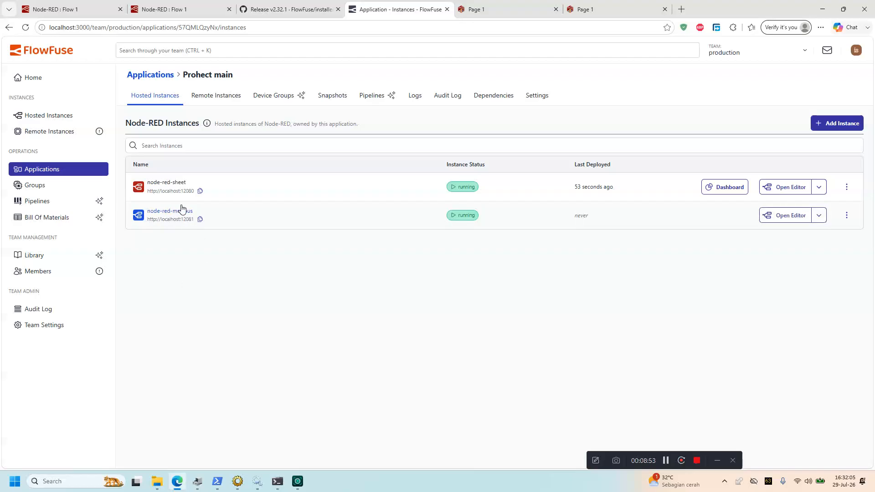
Open the node-red-modbus editor, dismiss the welcome tour, and go to Manage palette
left_click(780, 215)
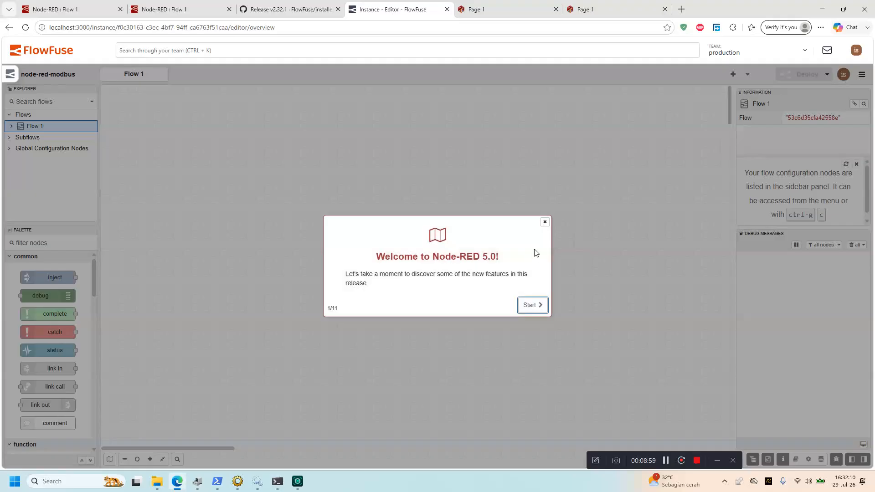
left_click(544, 222)
left_click(862, 74)
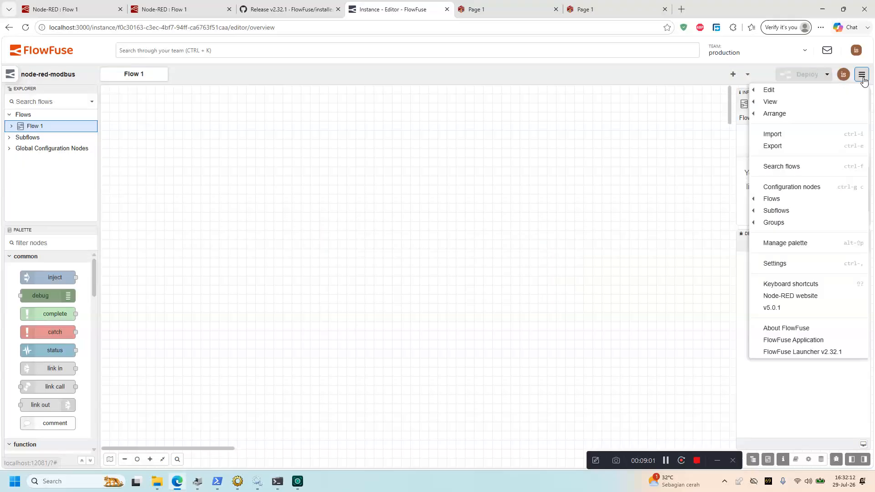
left_click(807, 243)
Search 'da' on the Install tab and install node-red-dashboard
left_click(595, 133)
type("dashboard")
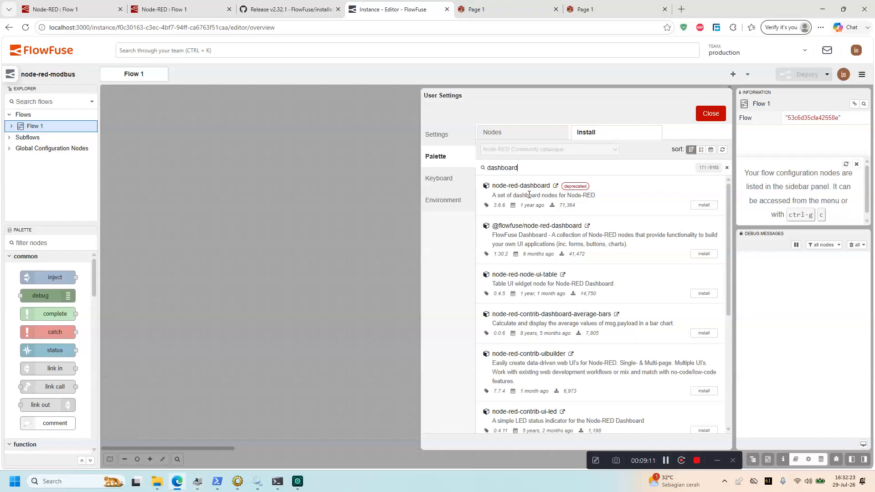
double_click(529, 187)
left_click(694, 207)
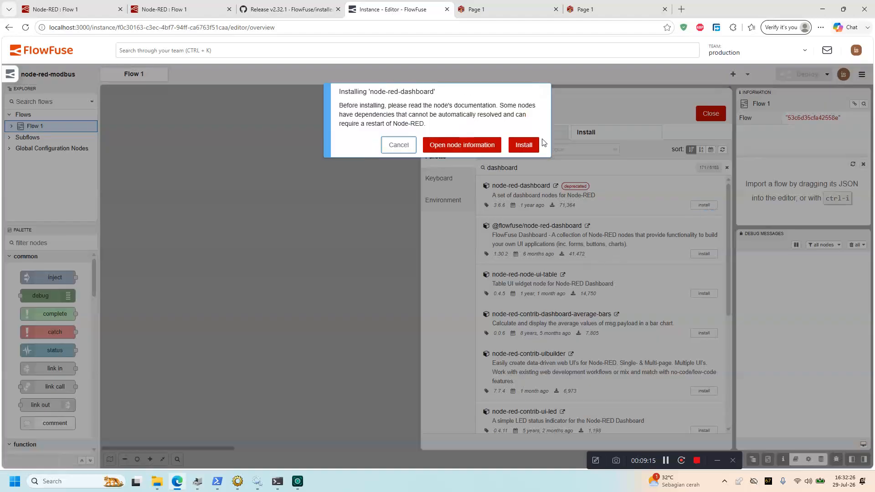
left_click(524, 102)
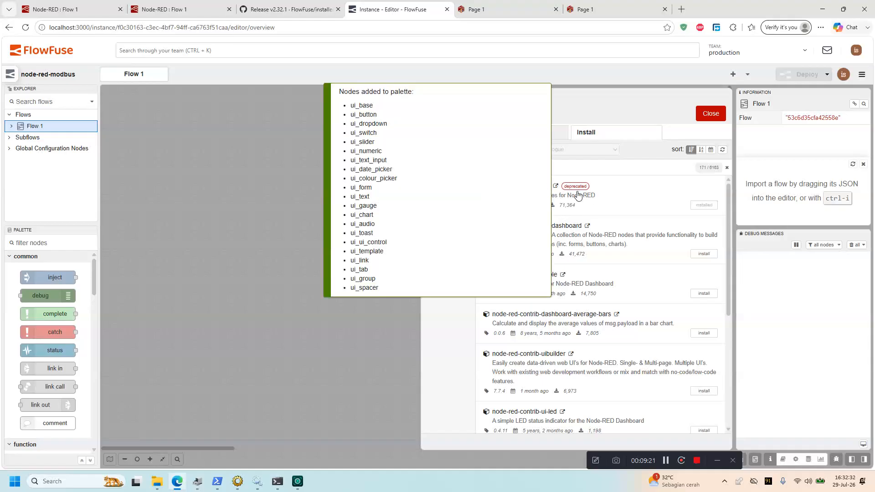
left_click(710, 113)
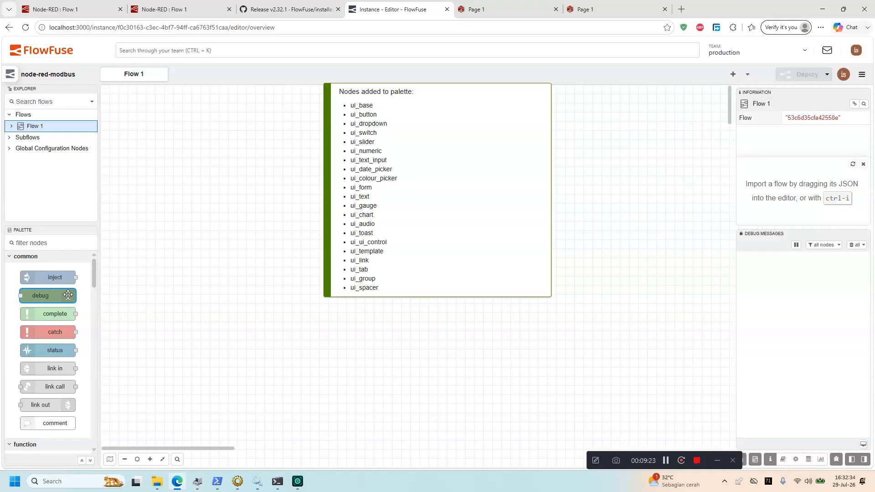
Place button, dropdown and switch nodes on Flow 1
left_click_drag(94, 274, 92, 412)
left_click_drag(54, 331, 261, 333)
left_click_drag(55, 386, 319, 404)
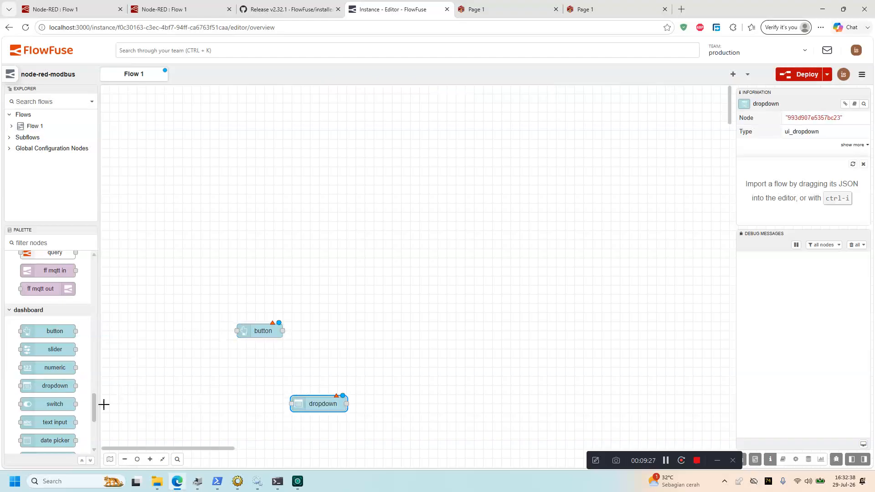
left_click_drag(55, 404, 328, 378)
left_click(327, 372)
Put the button in a new Default group on a new Home tab
double_click(262, 331)
left_click(594, 159)
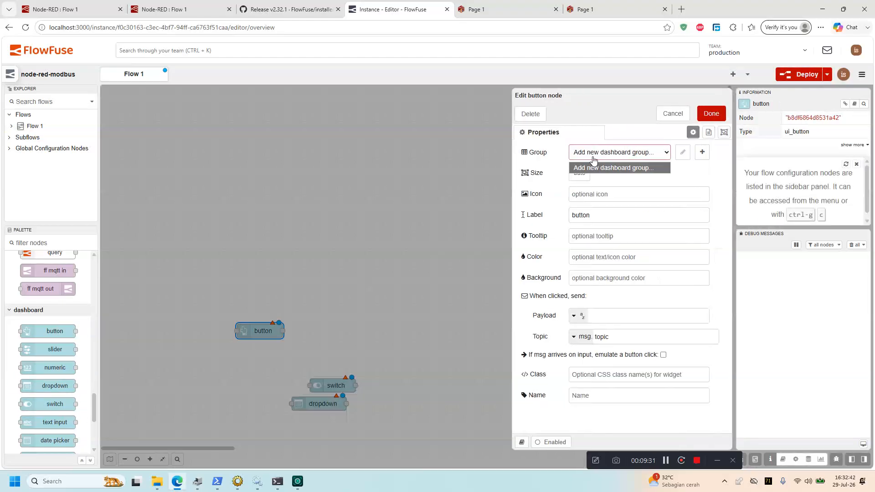
left_click(697, 156)
left_click(702, 152)
left_click(614, 177)
left_click(610, 188)
left_click(702, 173)
left_click(600, 173)
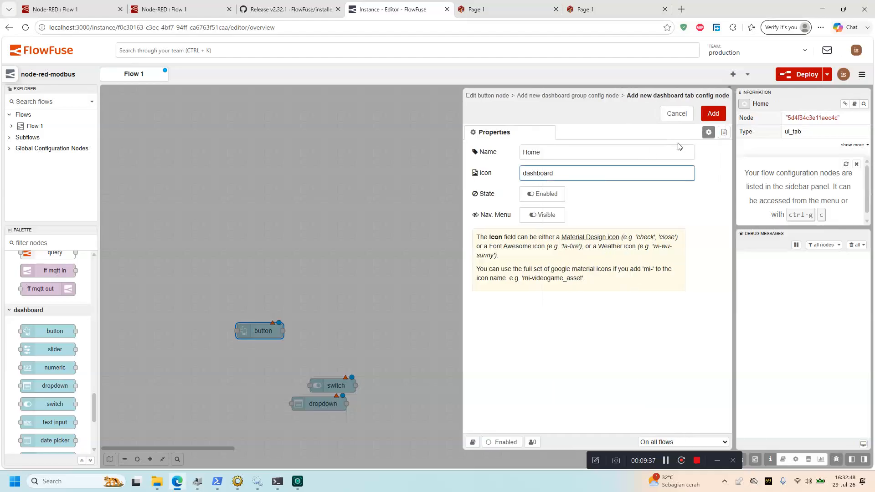
left_click(714, 116)
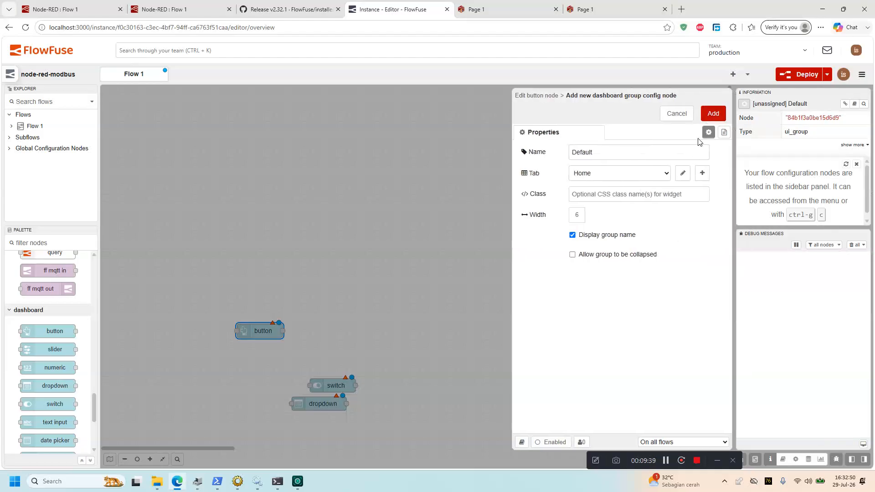
left_click(713, 117)
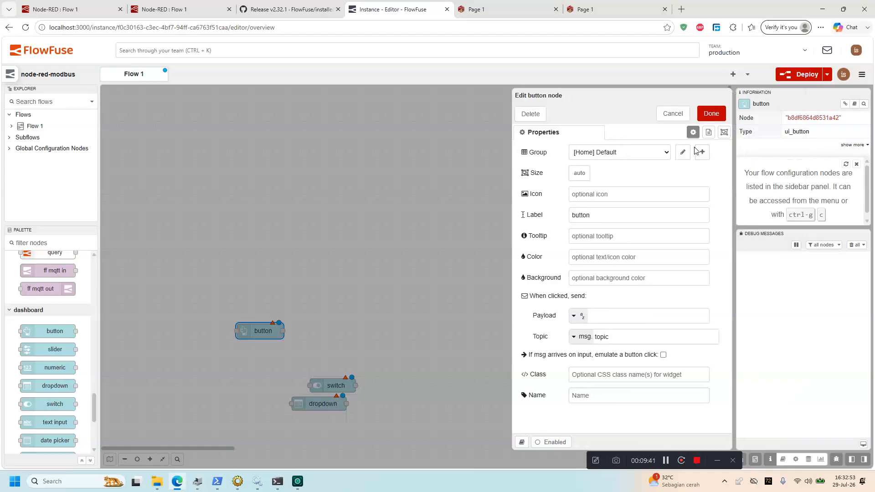
left_click(710, 117)
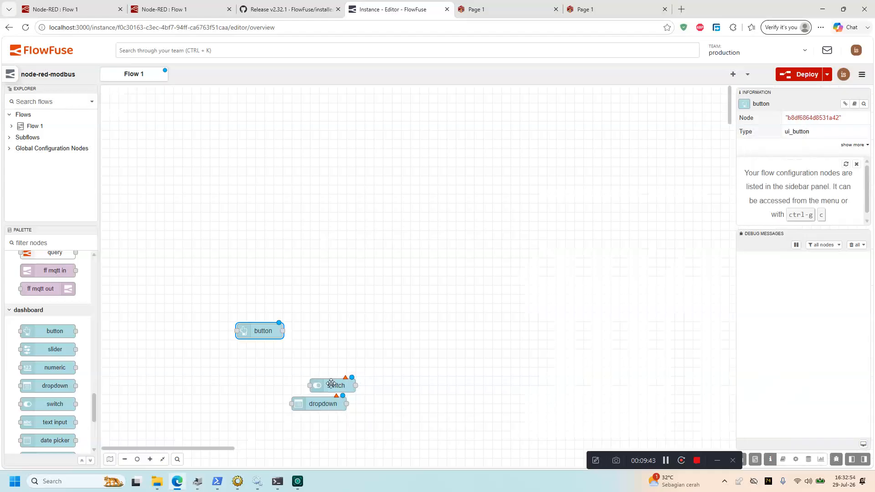
Put the switch in the [Home] Default group and open the dropdown's group choices
double_click(332, 384)
left_click(616, 153)
left_click(614, 169)
left_click(712, 113)
double_click(322, 403)
left_click(638, 152)
Put the dropdown in [Home] Default and deploy the flow
left_click(634, 167)
left_click(712, 113)
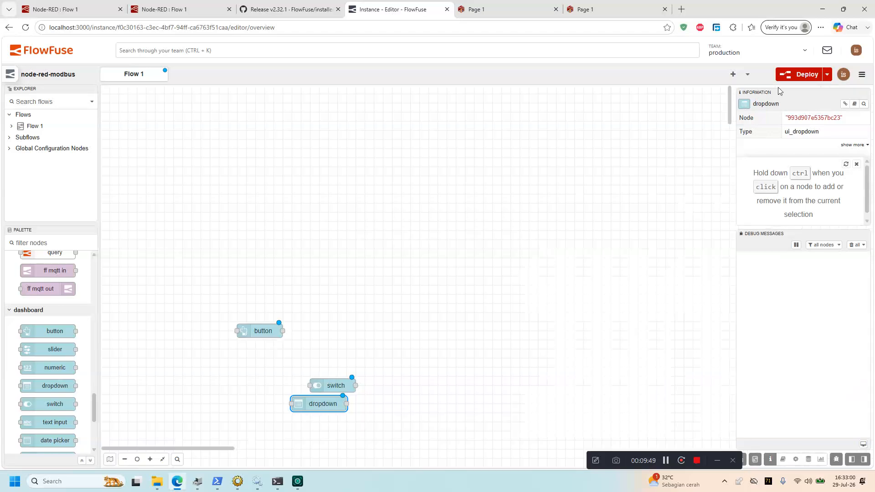
left_click(799, 75)
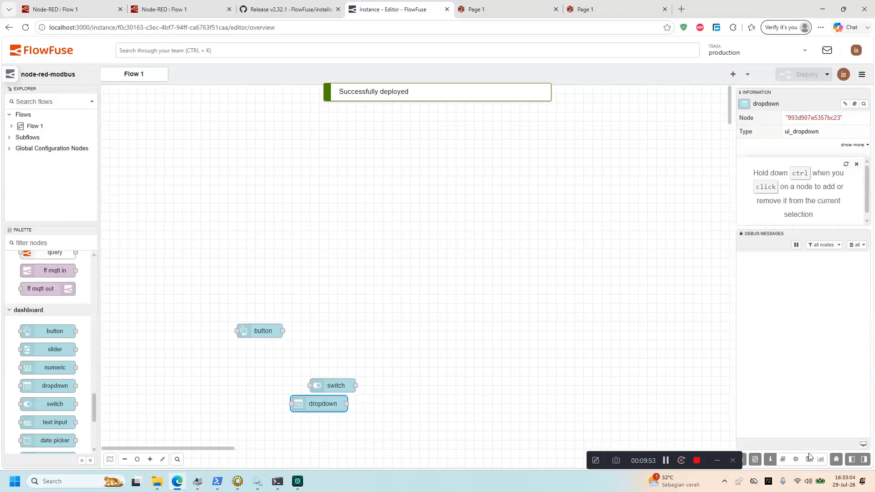
left_click(820, 464)
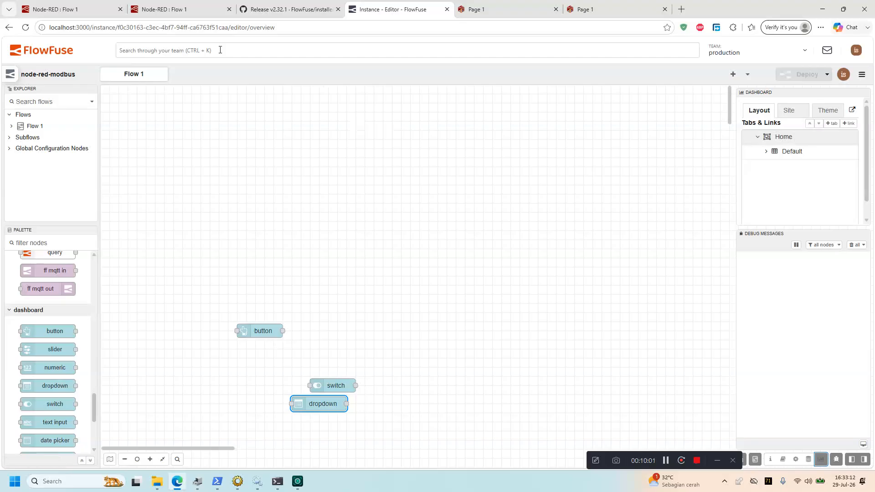
Return to Hosted Instances and reopen the node-red-modbus editor
left_click(63, 51)
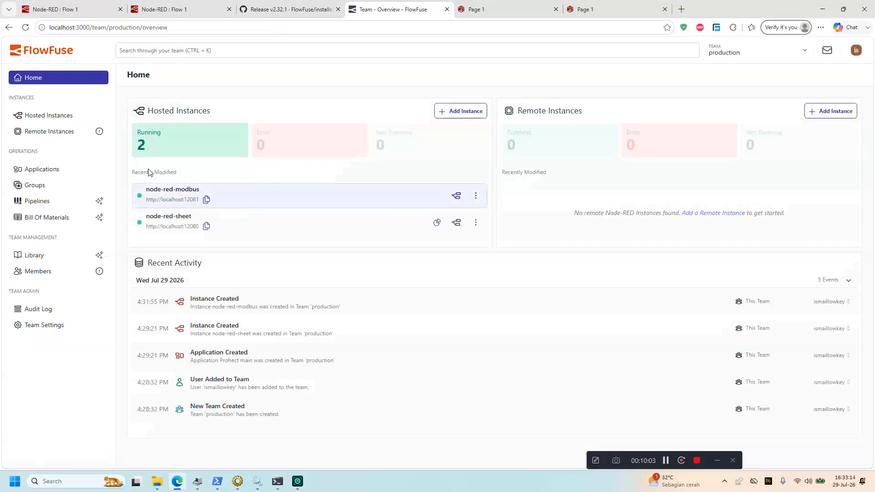
left_click(145, 138)
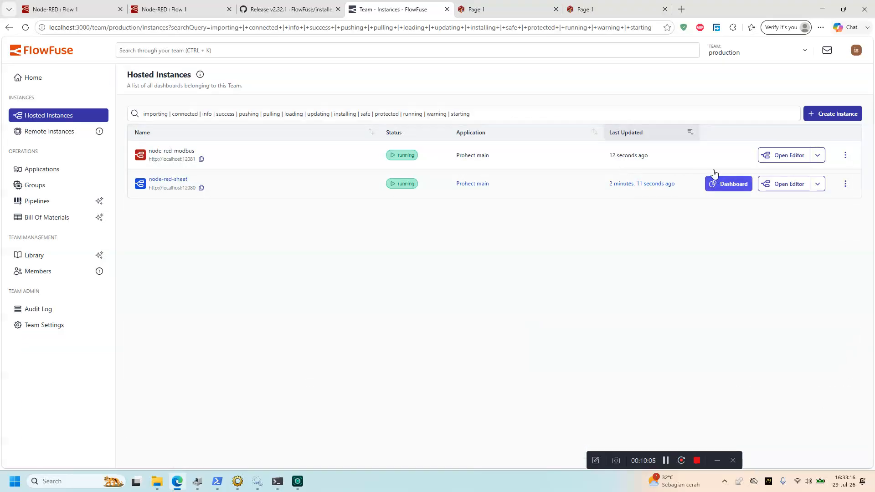
left_click(781, 158)
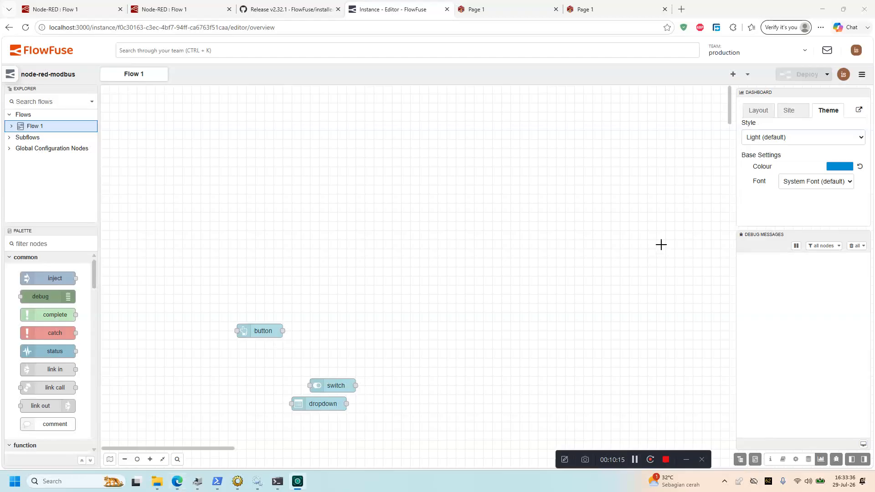
Open the live dashboard from the Dashboard 2.0 sidebar, then return to the editor
left_click(758, 117)
left_click(821, 460)
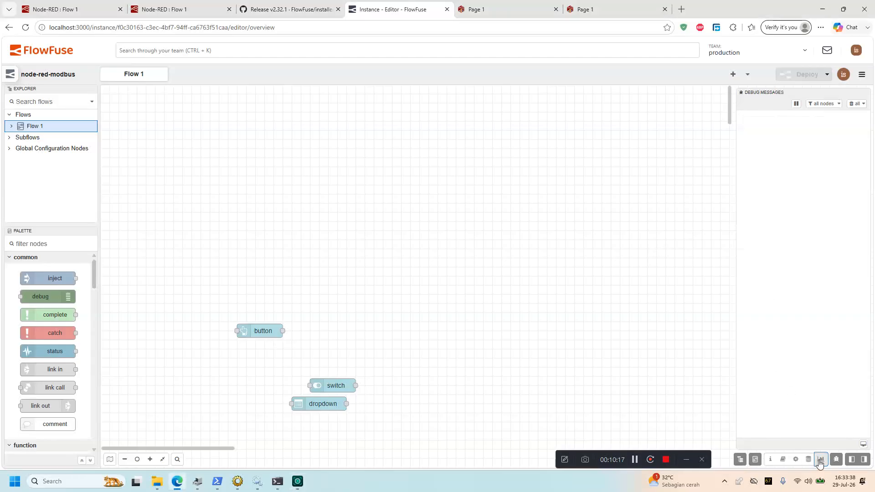
left_click(821, 460)
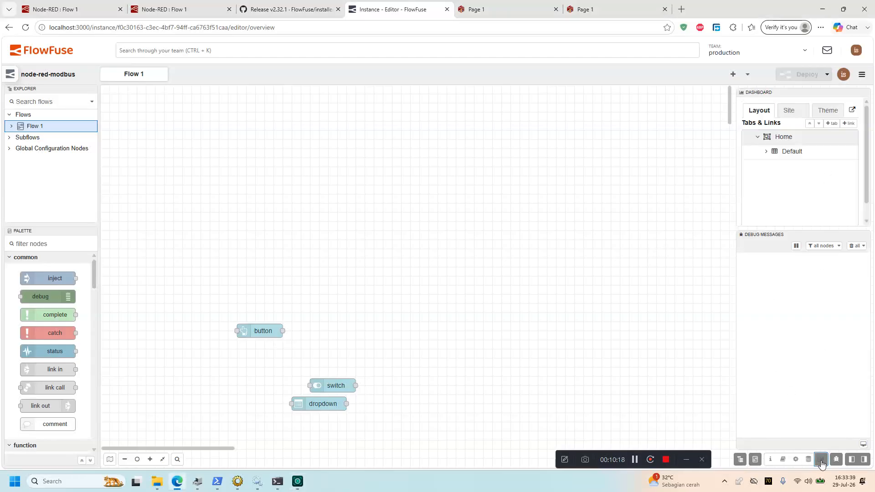
left_click(852, 110)
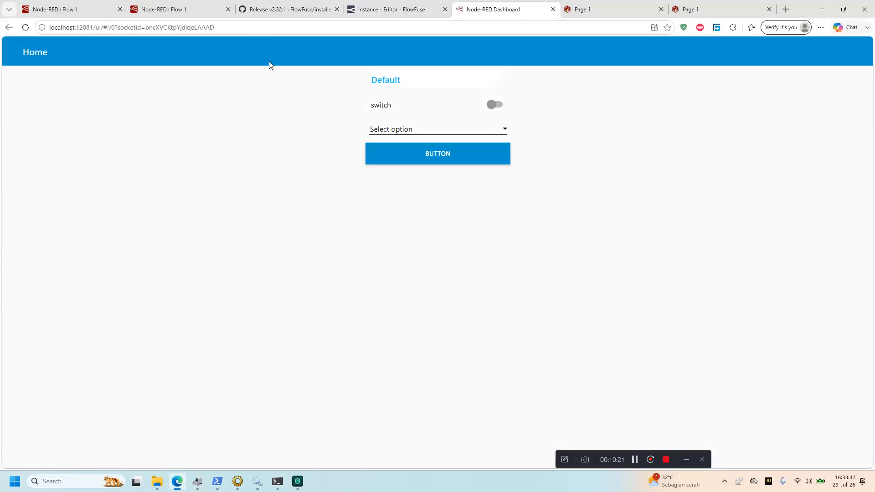
left_click(274, 28)
left_click(300, 214)
left_click(385, 9)
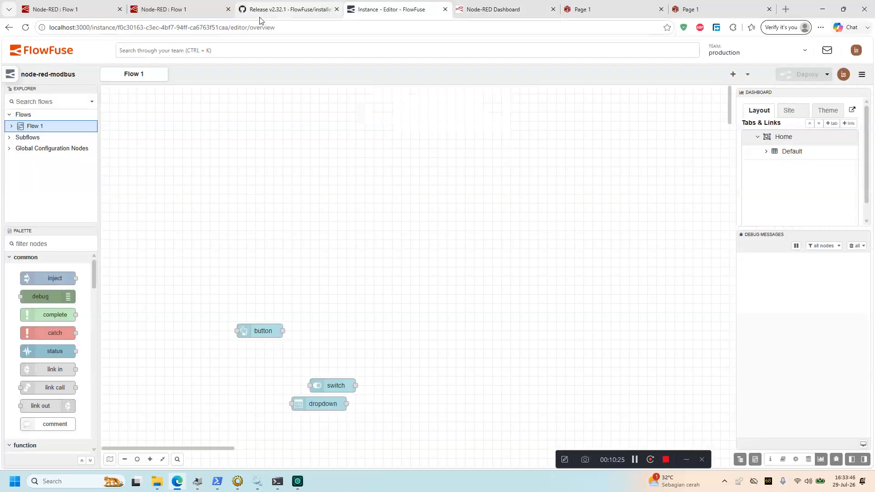
Reopen node-red-modbus's editor via Applications > Prohect main instances
left_click(61, 58)
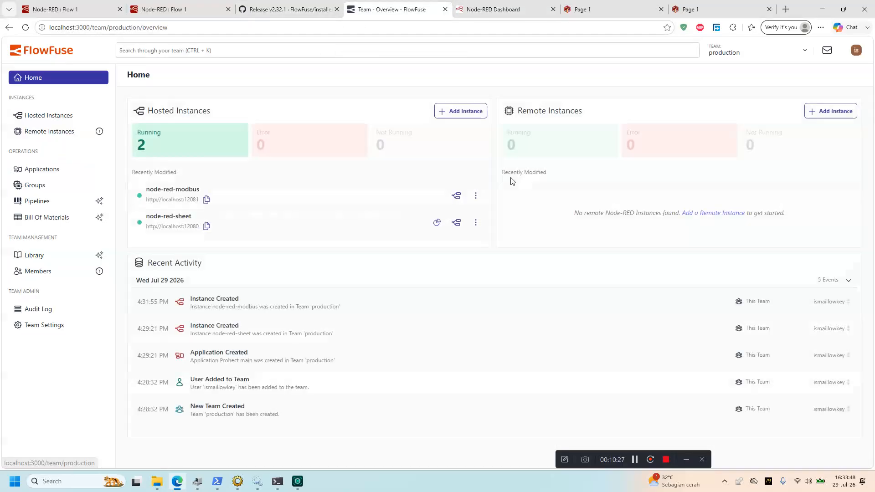
left_click(57, 169)
left_click(225, 190)
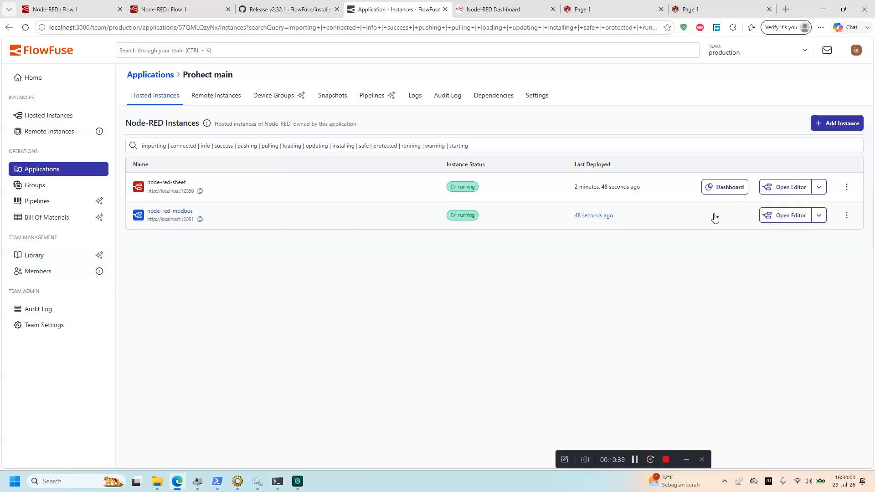
left_click(778, 217)
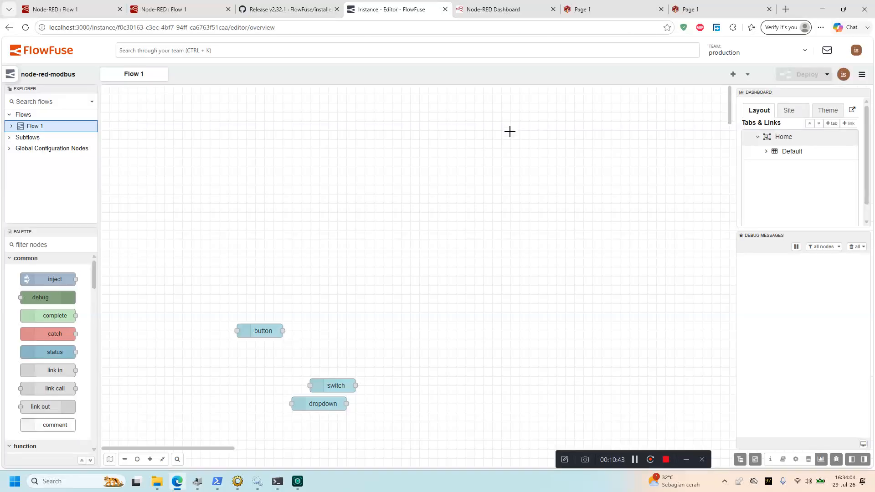
left_click(861, 75)
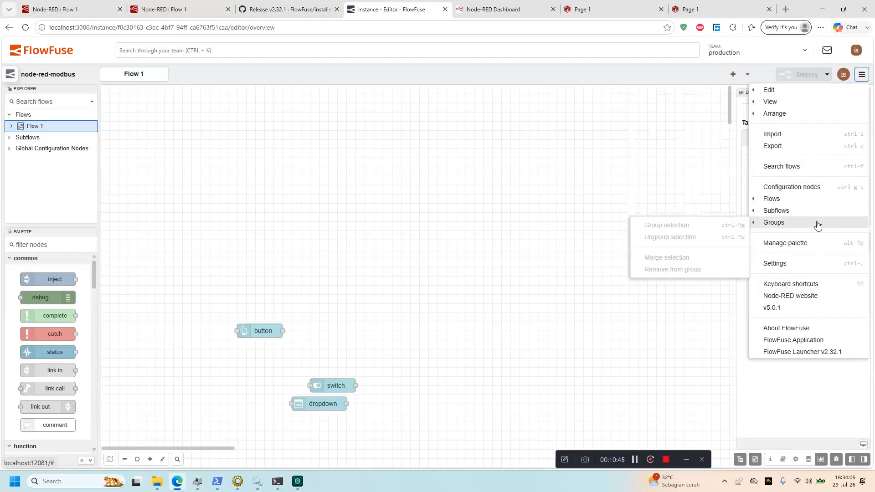
left_click(785, 243)
left_click(609, 140)
type("tlowfuse")
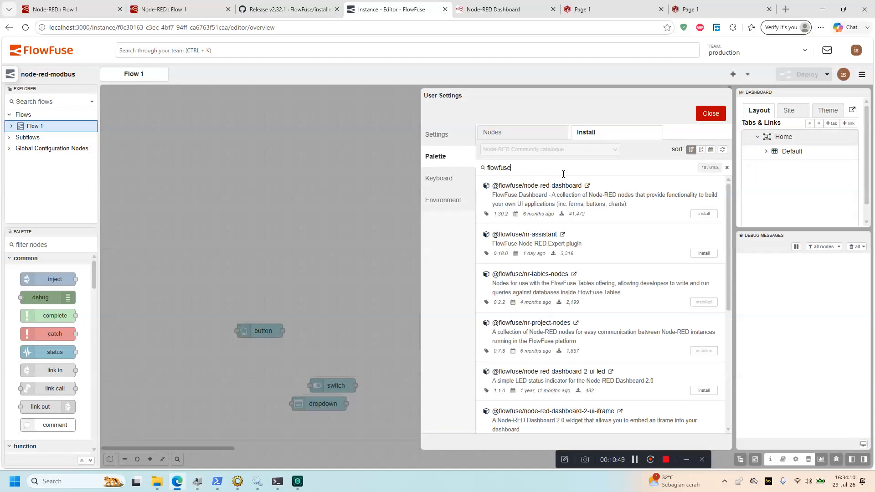
left_click(704, 214)
left_click(529, 144)
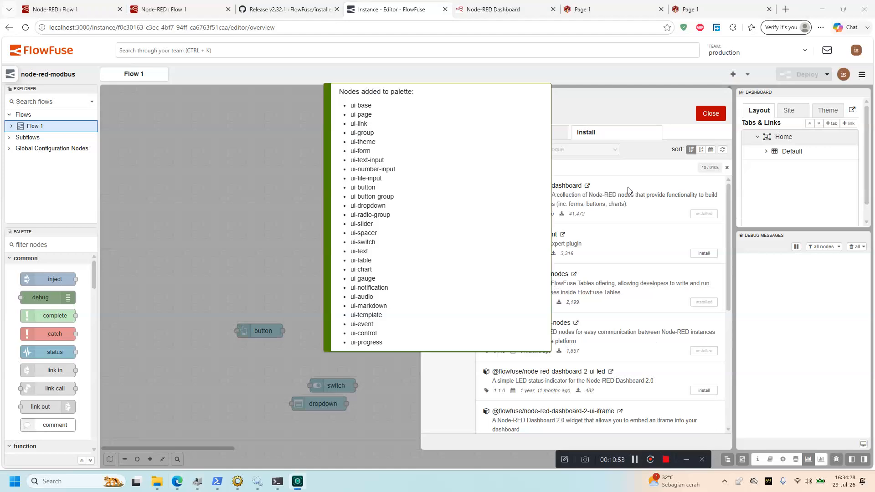
left_click(711, 113)
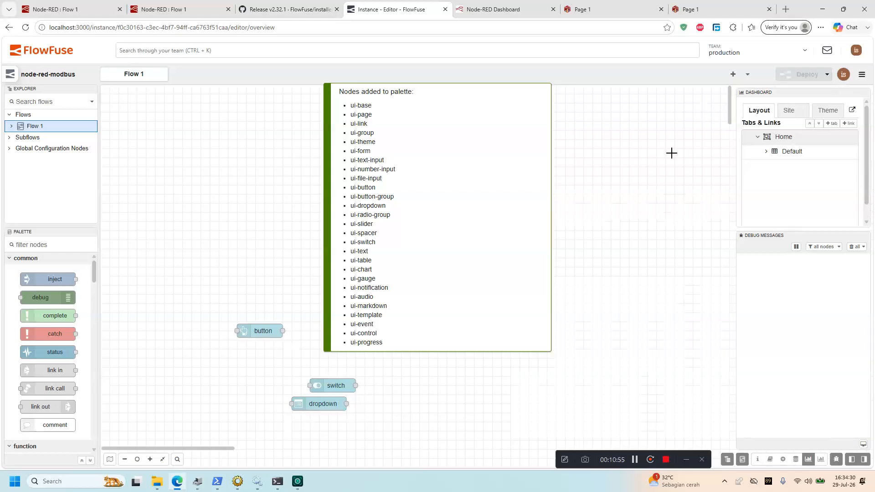
Add a Dashboard 2.0 button node assigned to Page 1's Group 1
left_click_drag(95, 280, 92, 414)
left_click_drag(64, 355, 357, 211)
double_click(329, 204)
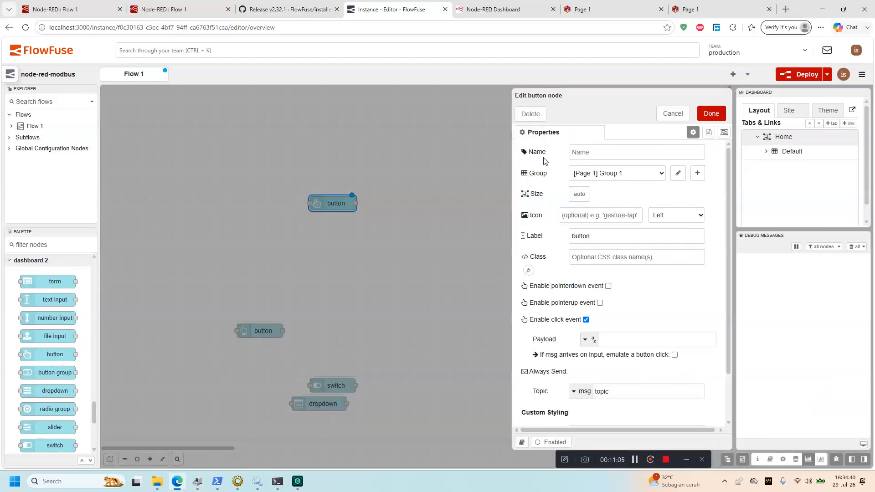
left_click(588, 173)
left_click(592, 187)
left_click(712, 114)
Add a classic dashboard button in [Home] Default and deploy the flow
left_click_drag(94, 403, 96, 364)
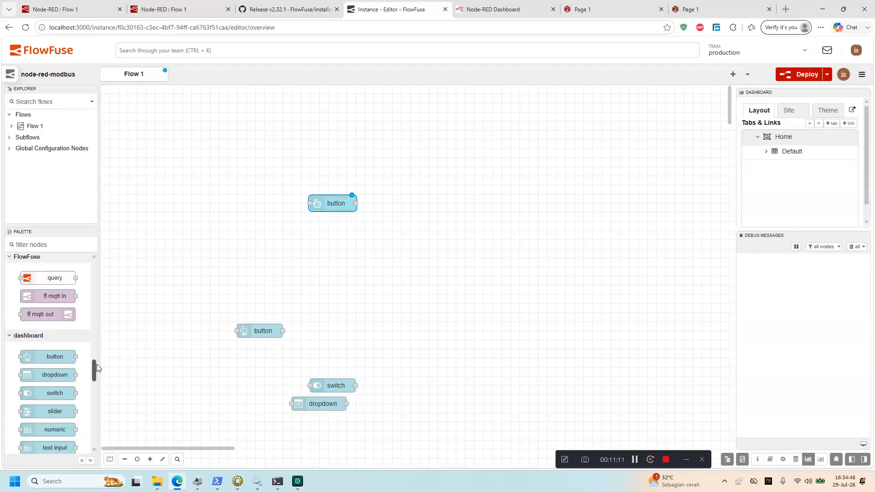
scroll(50, 342, "down", 2)
left_click_drag(54, 310, 458, 243)
double_click(459, 243)
left_click(602, 156)
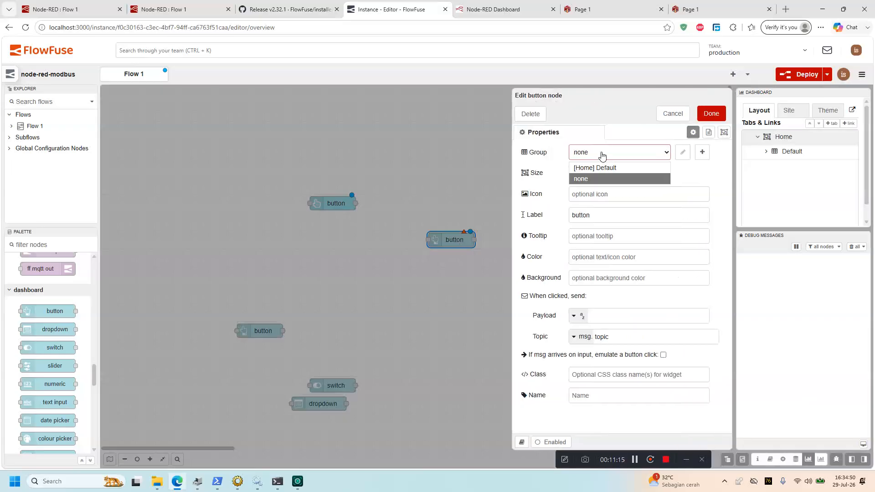
left_click(595, 165)
left_click(709, 115)
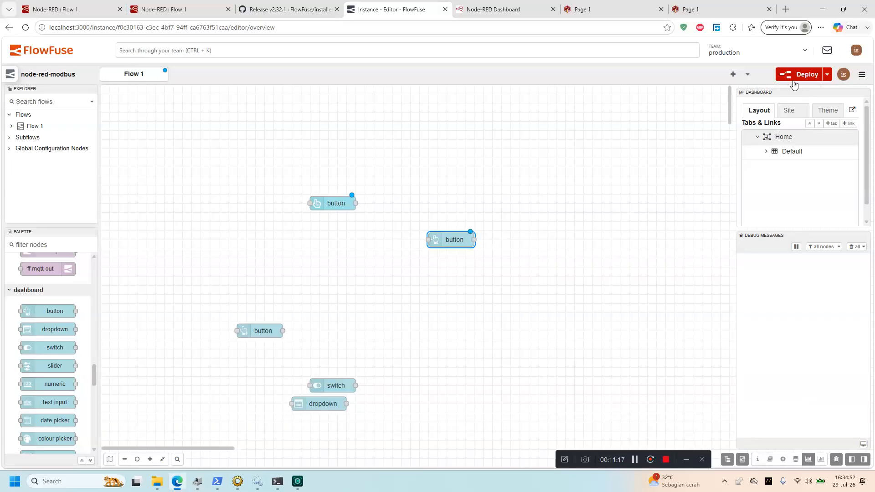
left_click(796, 77)
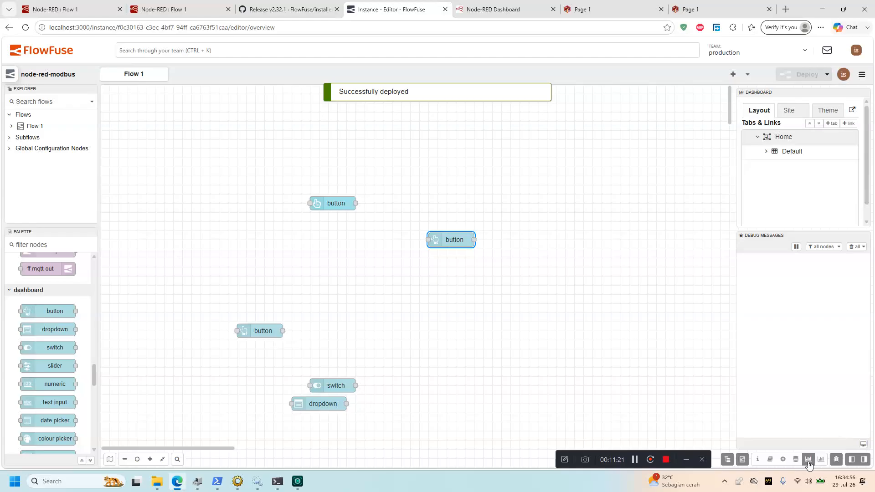
left_click(821, 460)
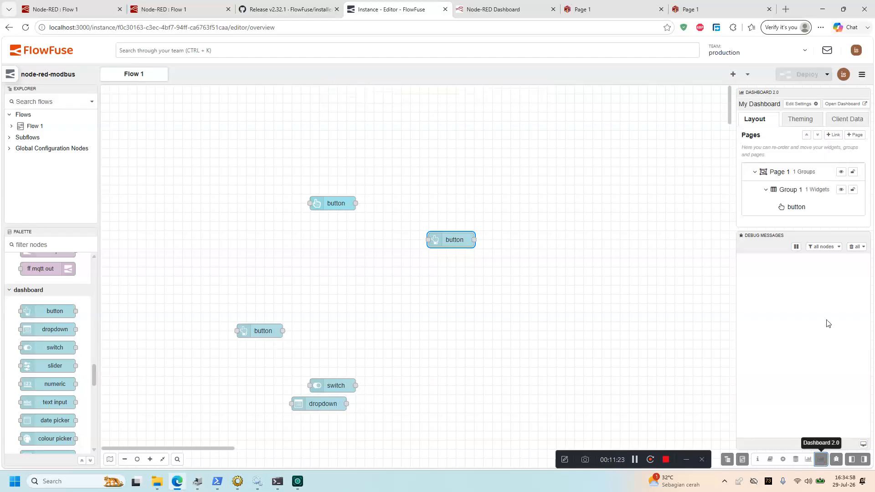
Open the Dashboard 2.0 Page 1 view in a new browser tab
left_click(843, 104)
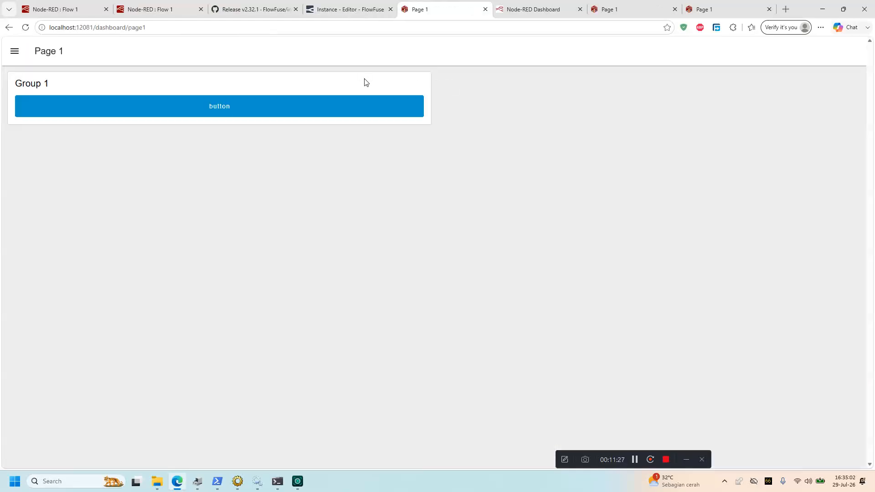
left_click(351, 9)
left_click(412, 9)
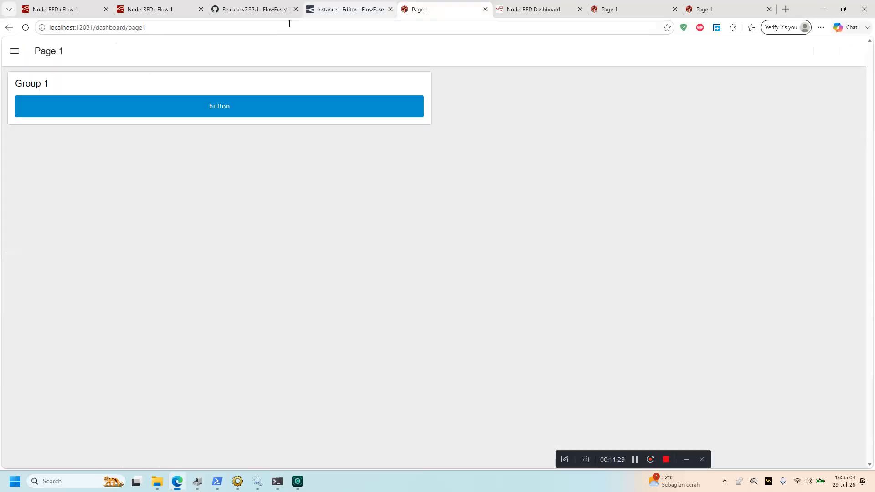
Change the address to localhost:12081/ui/ to load the classic dashboard
left_click_drag(99, 27, 125, 30)
left_click(96, 28)
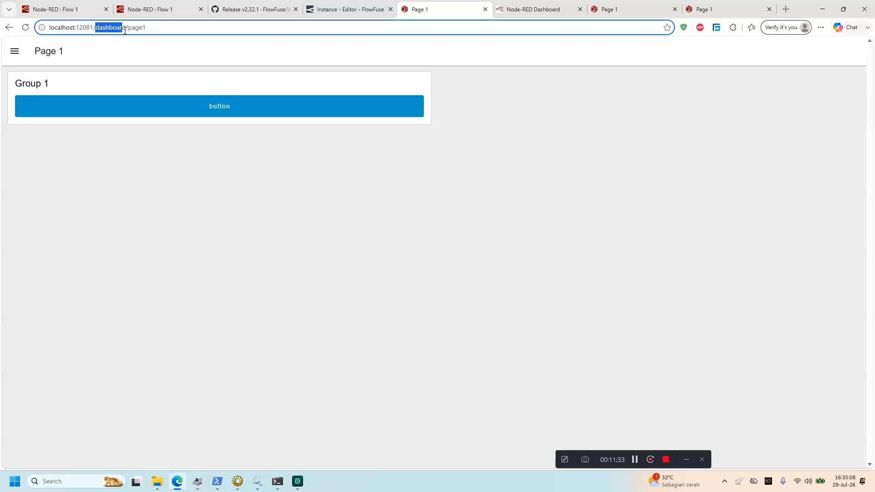
type("ui")
key("Return")
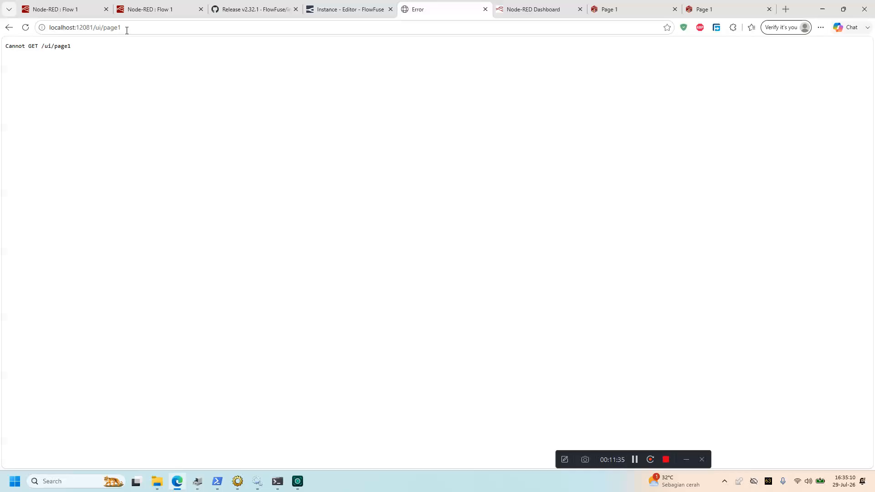
left_click(127, 30)
left_click(127, 30)
key("BackSpace")
key("BackSpace")
key("BackSpace")
key("BackSpace")
key("BackSpace")
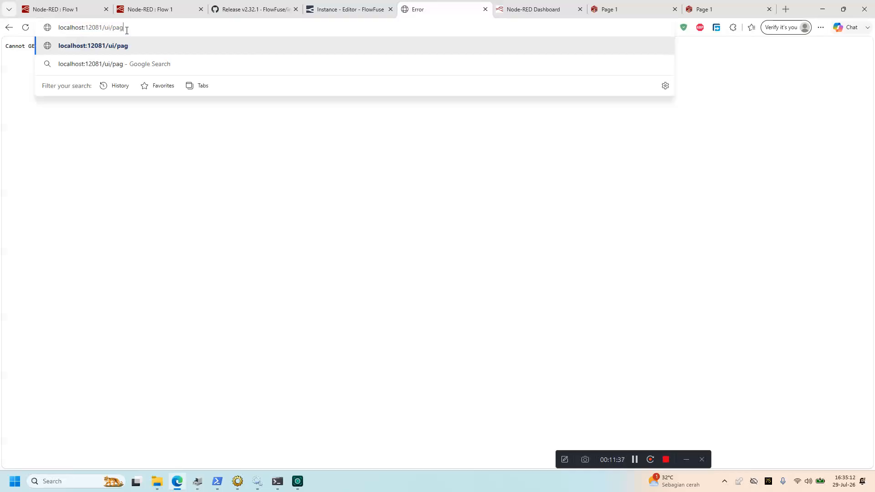
key("Return")
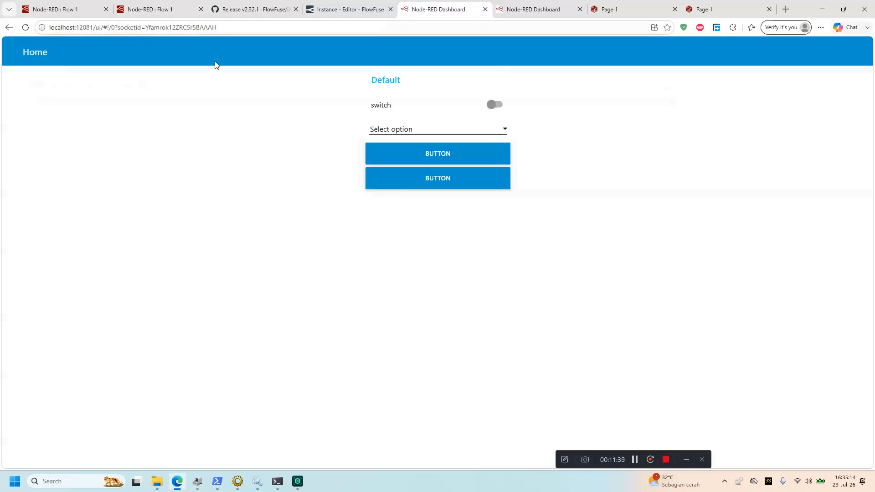
left_click(138, 28)
Go back to the Prohect main application's instances list
left_click(333, 6)
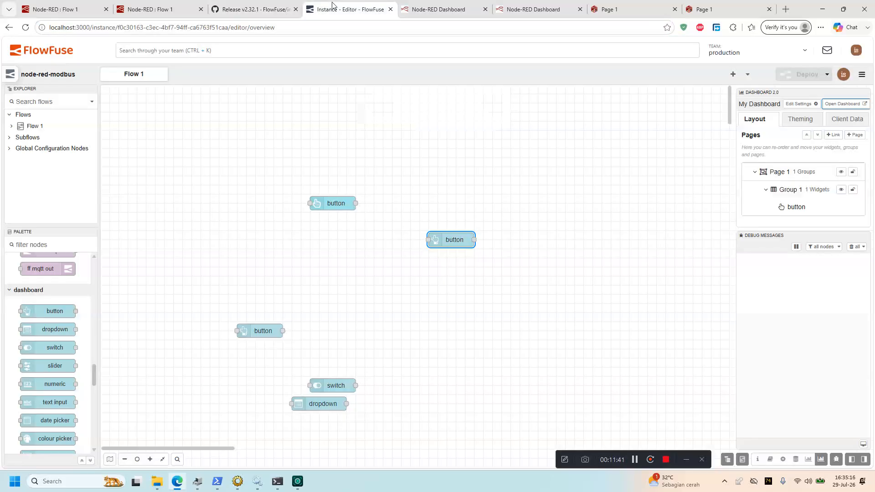
left_click(58, 51)
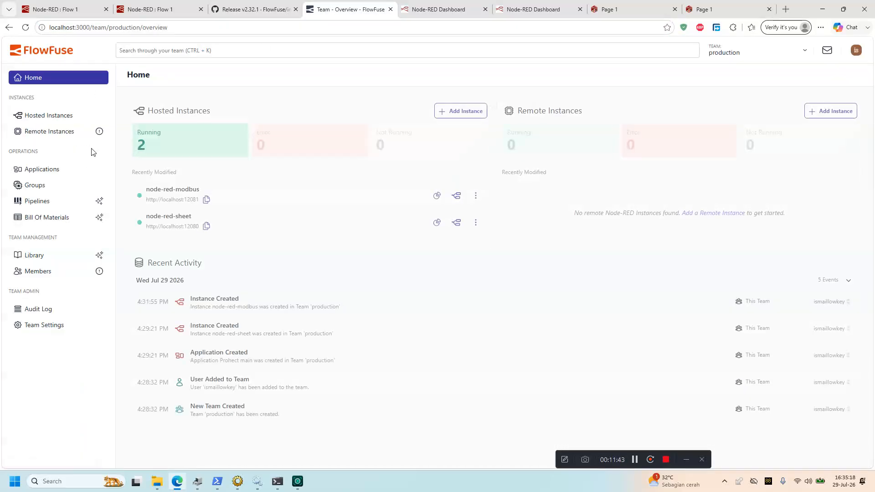
left_click(65, 173)
left_click(173, 183)
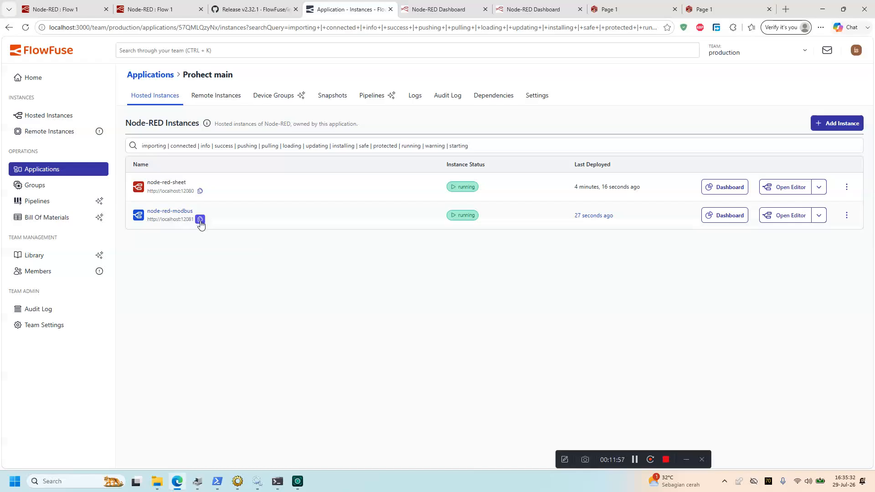
Load localhost:12081/dashboard in the dashboard tab, then return to the instances list
left_click(412, 9)
left_click(409, 28)
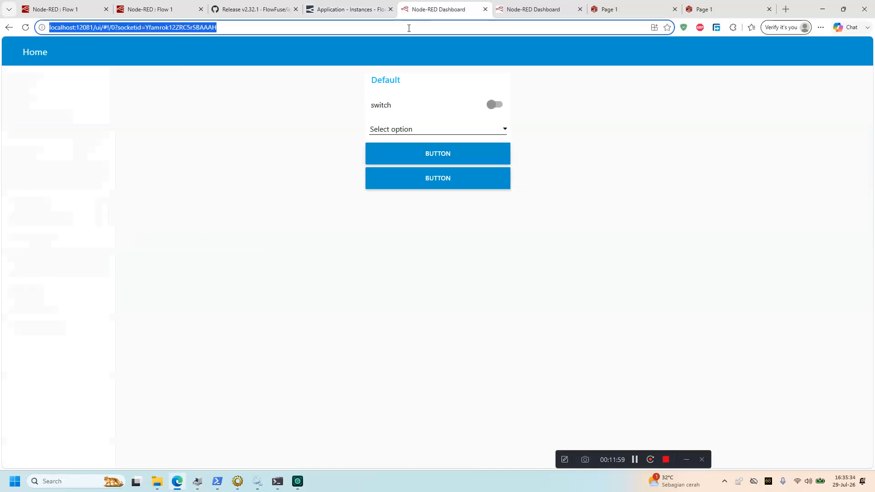
type("http://localhost:12081")
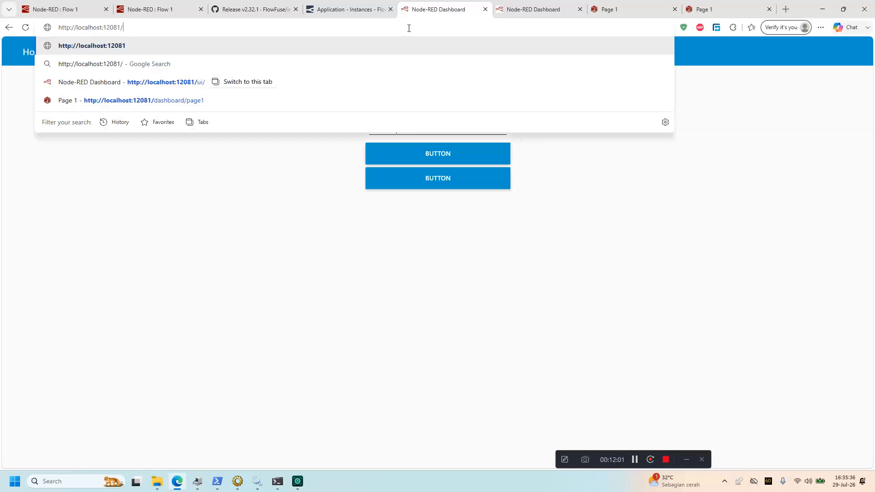
type("/dashboard")
key("Return")
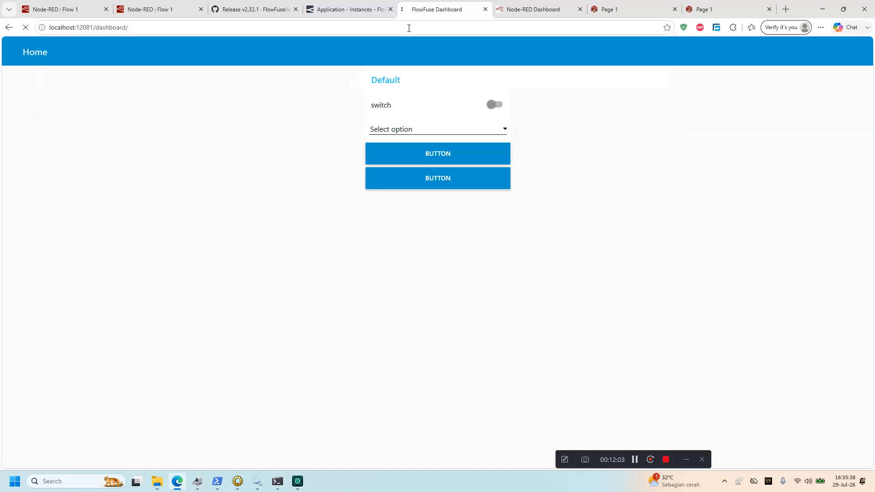
left_click(352, 4)
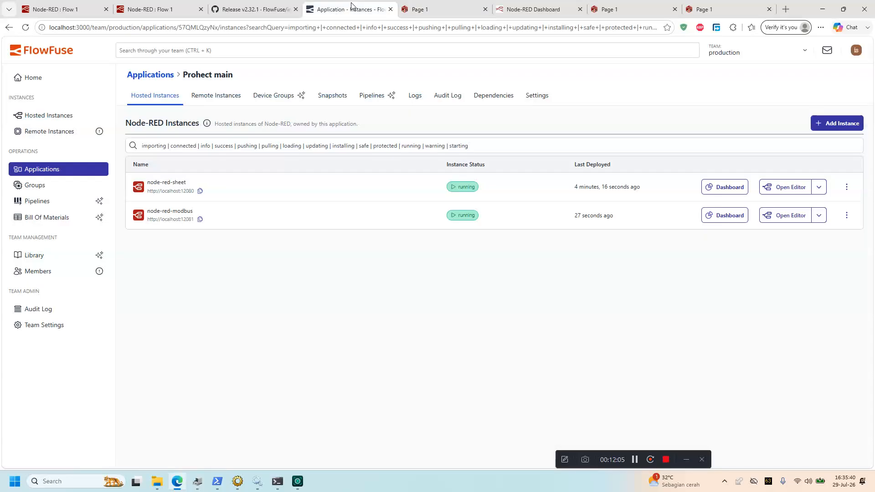